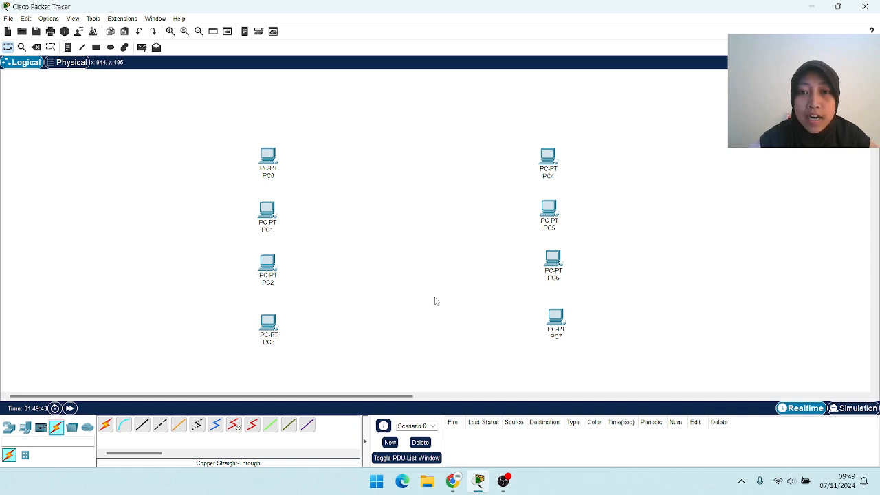
# - Review the static IP configuration of PC0
pyautogui.click(270, 158)
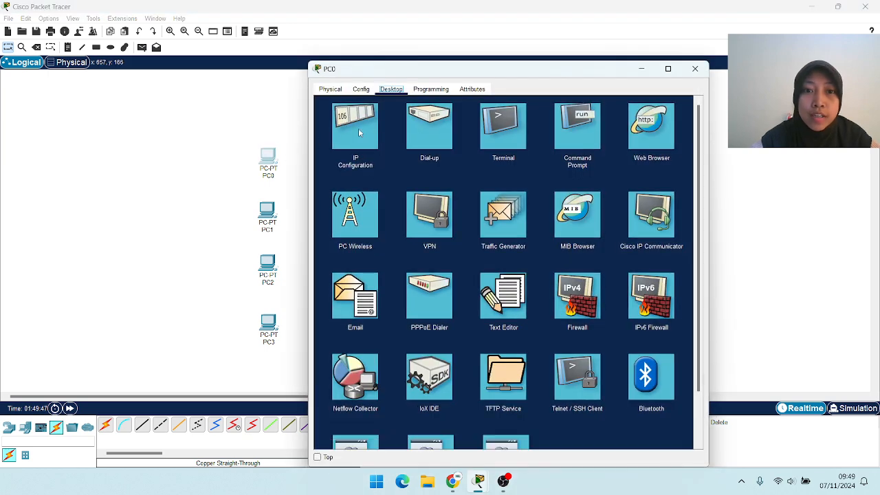
pyautogui.click(358, 128)
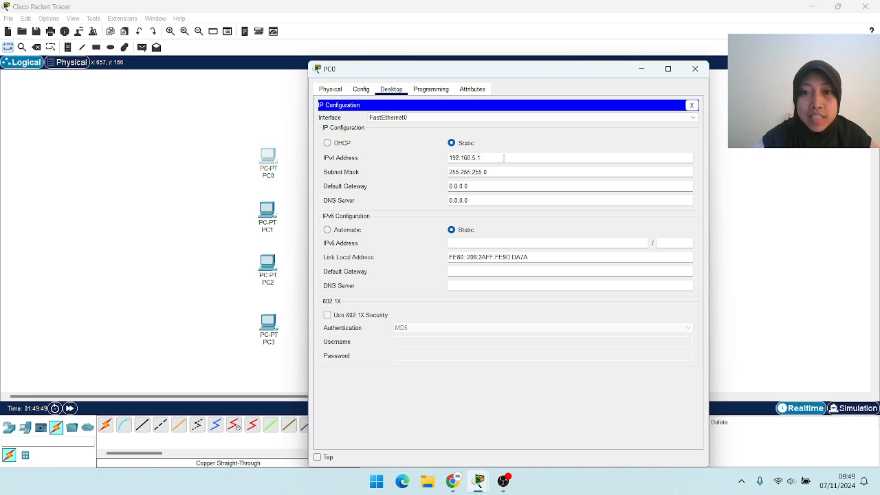
pyautogui.click(644, 69)
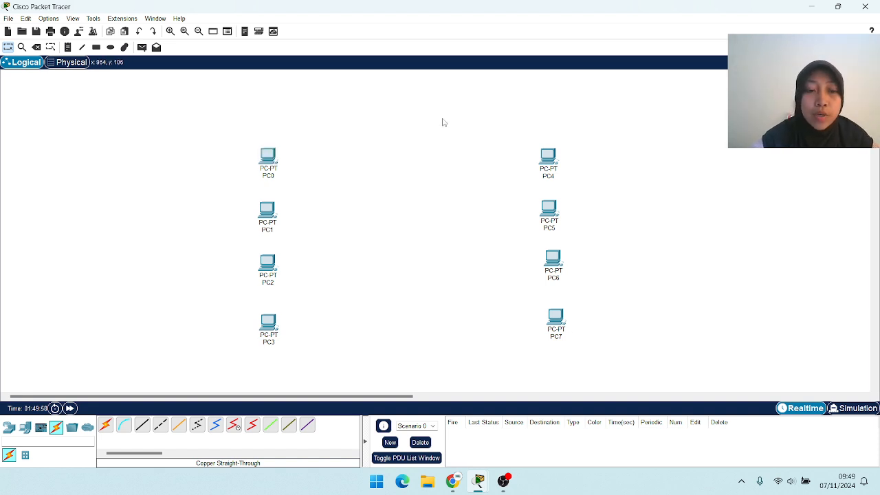
# - Place a Switch-PT between the two columns of PCs and inspect its physical ports
pyautogui.click(9, 428)
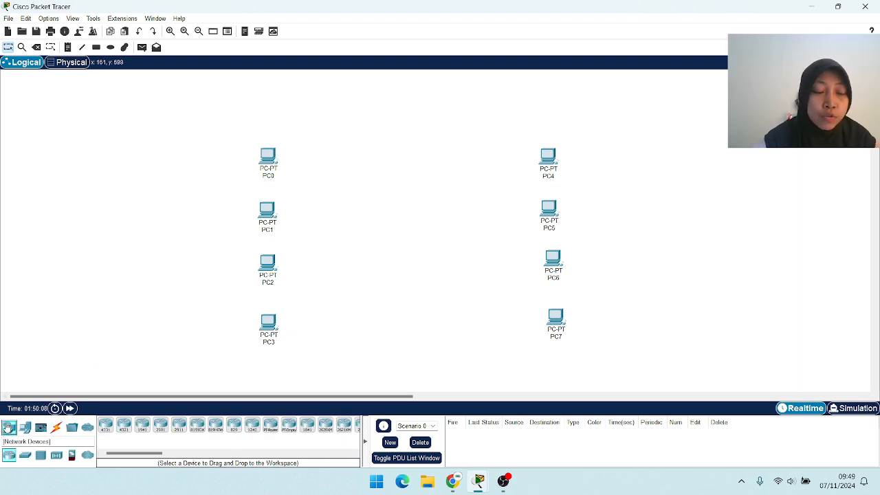
pyautogui.click(26, 457)
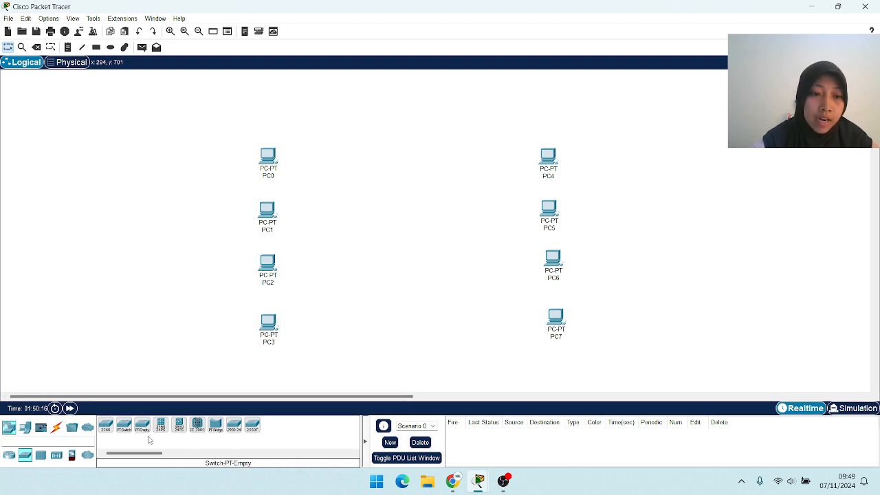
pyautogui.click(124, 424)
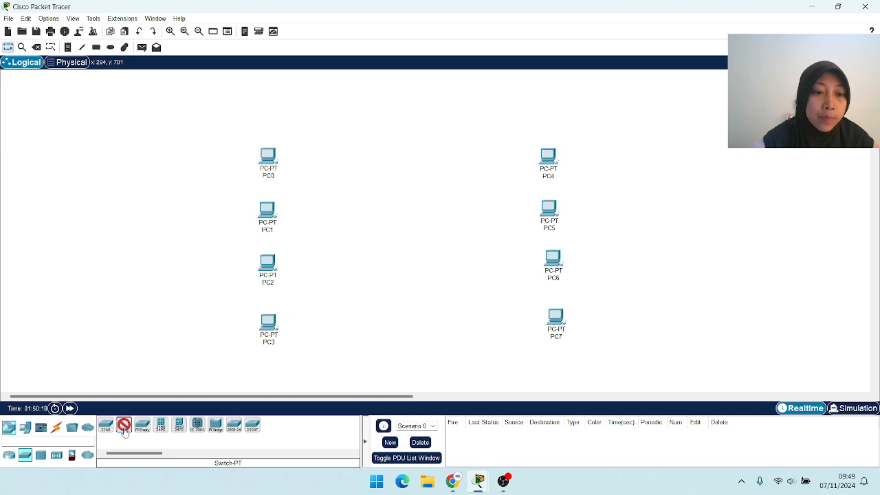
pyautogui.click(411, 214)
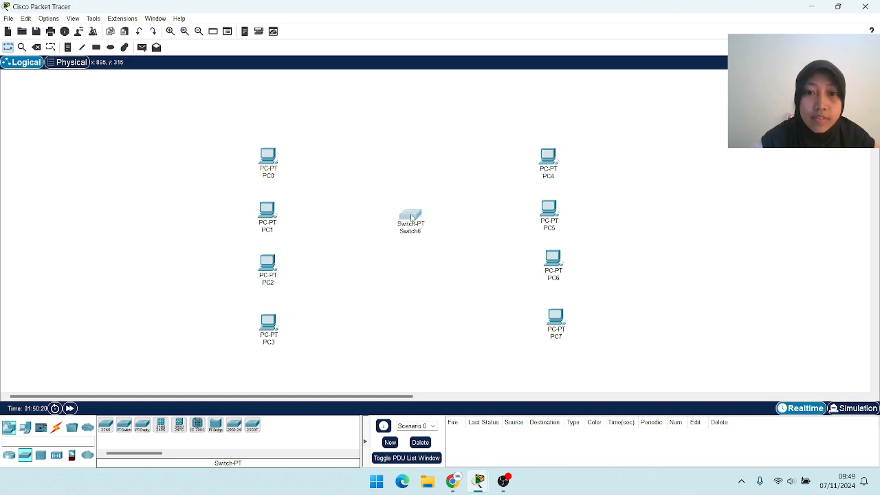
pyautogui.click(411, 217)
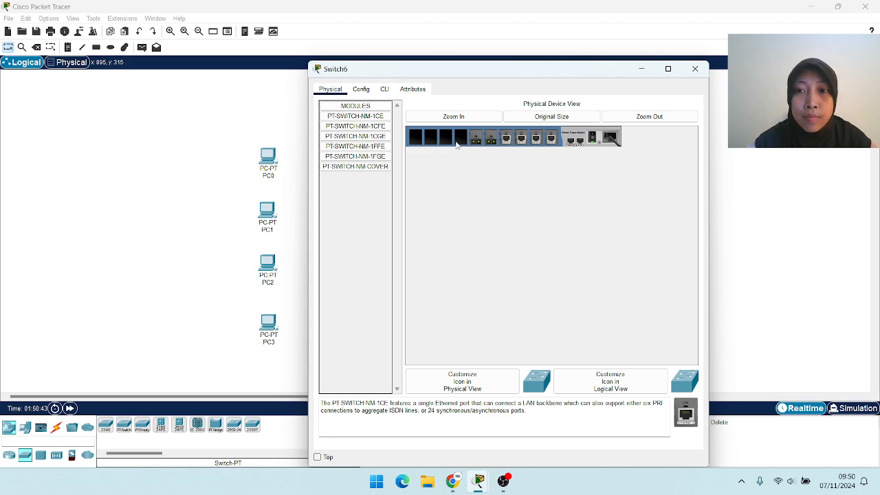
pyautogui.click(695, 68)
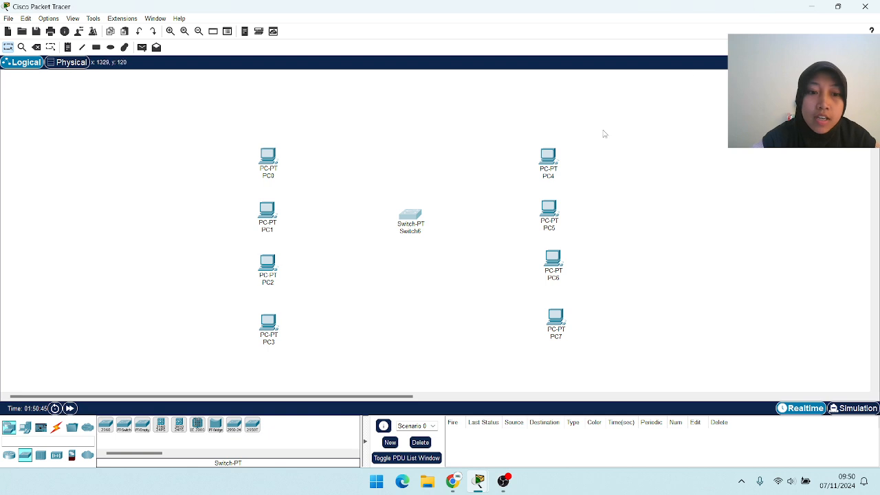
# - Place a Switch-PT-Empty below the Switch-PT and inspect its physical module slots
pyautogui.click(146, 423)
pyautogui.click(411, 271)
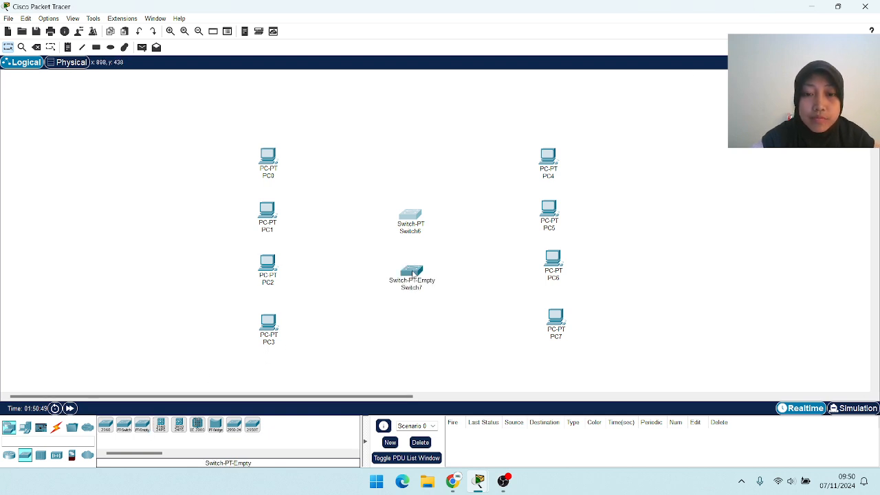
pyautogui.click(413, 272)
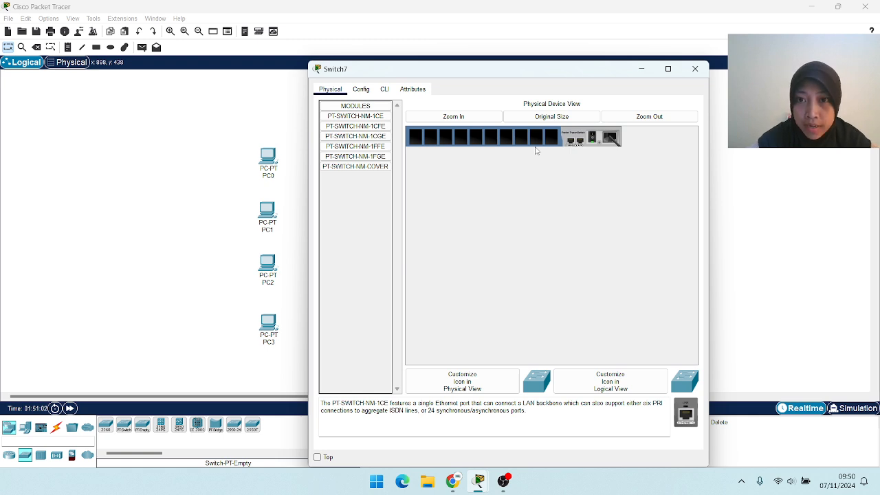
pyautogui.click(695, 70)
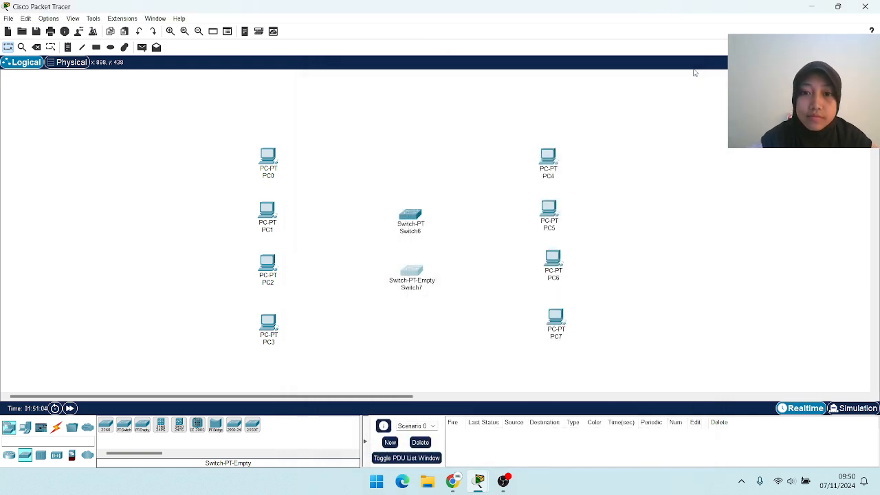
# - Place a 2960 switch above the Switch-PT and inspect its physical ports
pyautogui.click(107, 428)
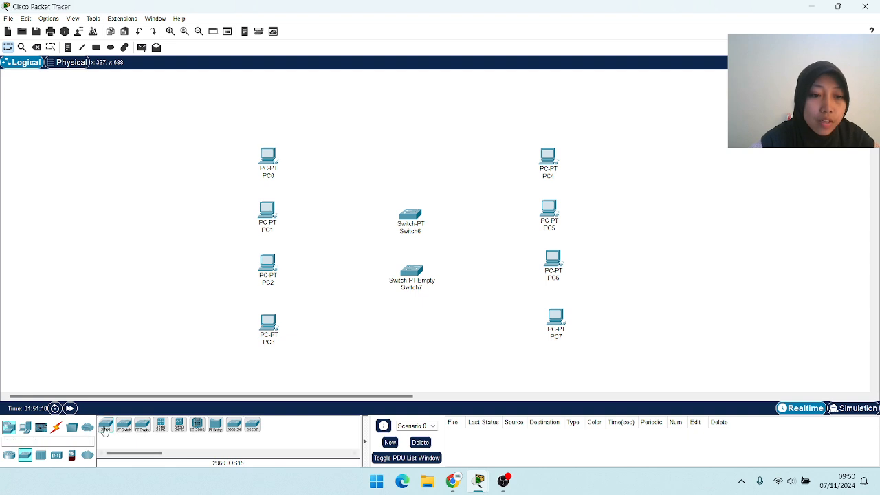
pyautogui.click(105, 428)
pyautogui.click(409, 165)
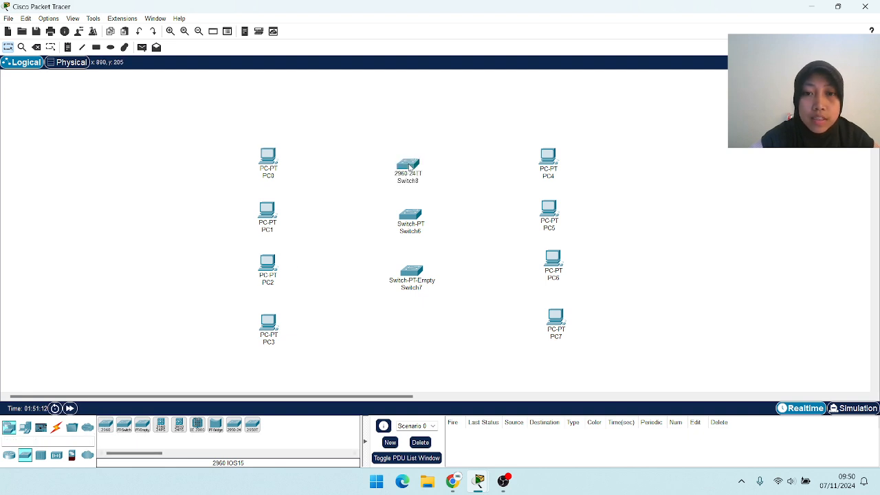
pyautogui.click(409, 165)
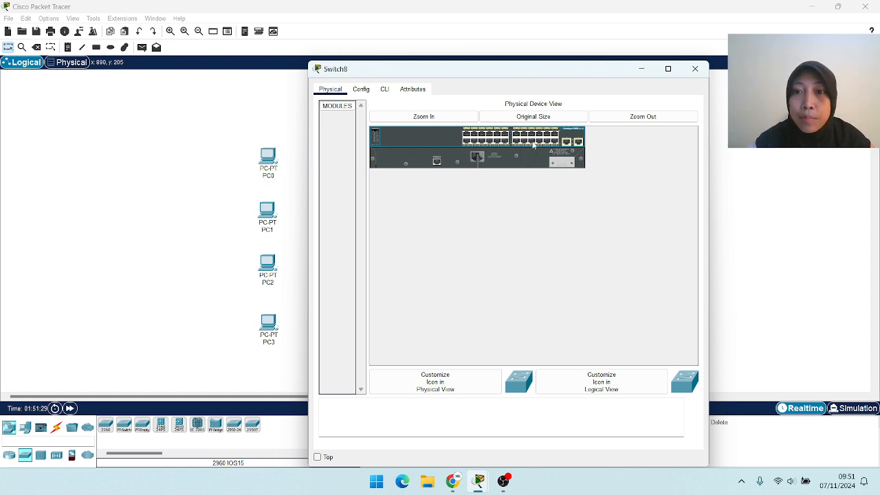
pyautogui.click(695, 68)
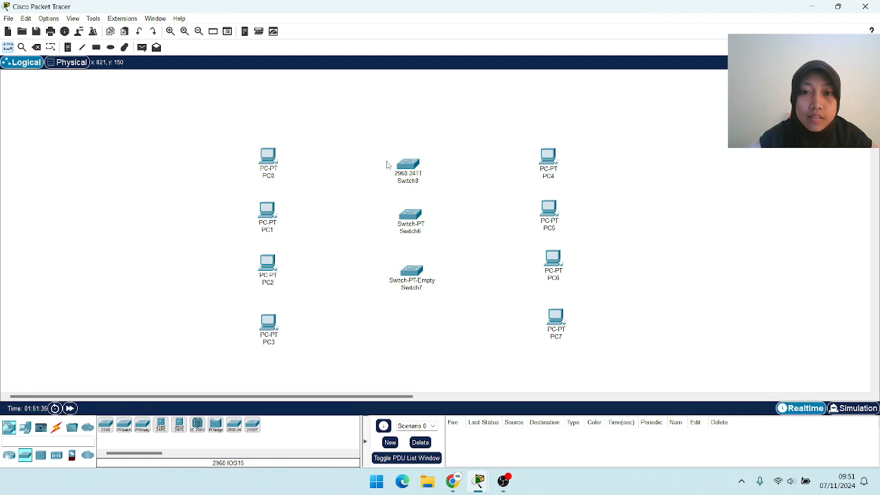
# - Delete the three sample switches between the columns of PCs
pyautogui.moveTo(375, 137); pyautogui.dragTo(444, 324)
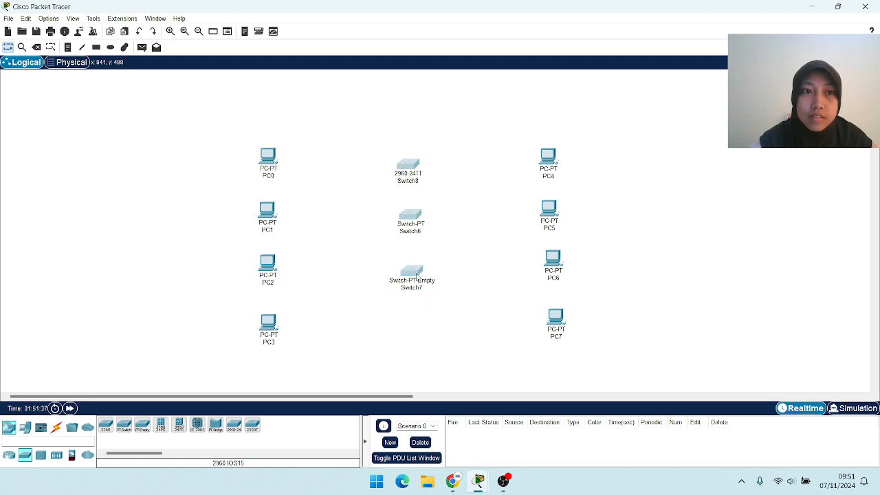
pyautogui.click(41, 46)
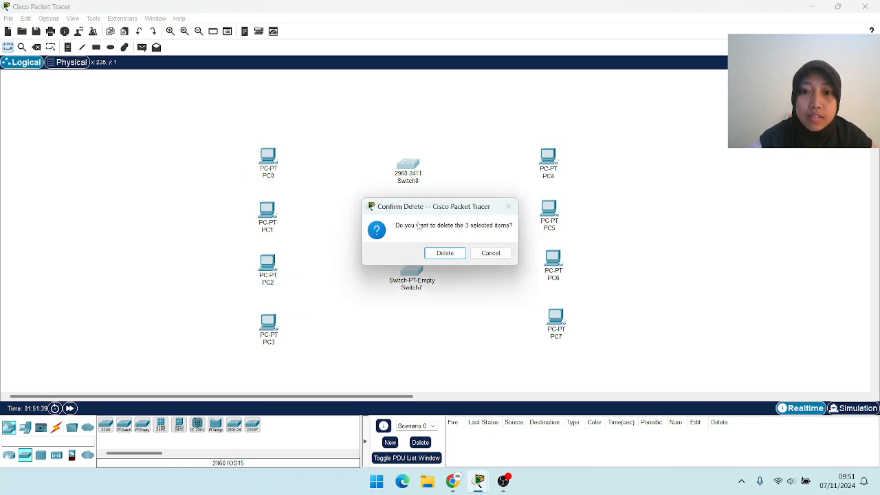
pyautogui.click(445, 253)
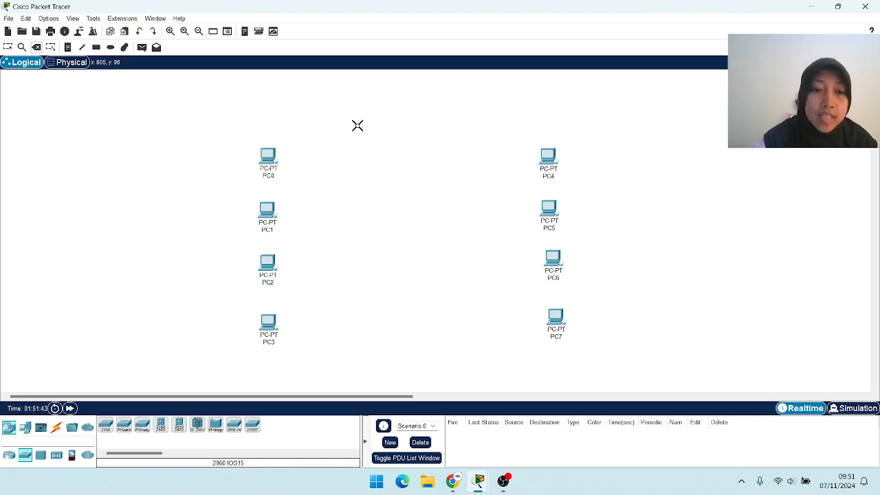
# - Place a Switch-PT-Empty midway between the two columns of PCs and open its physical device view
pyautogui.click(142, 425)
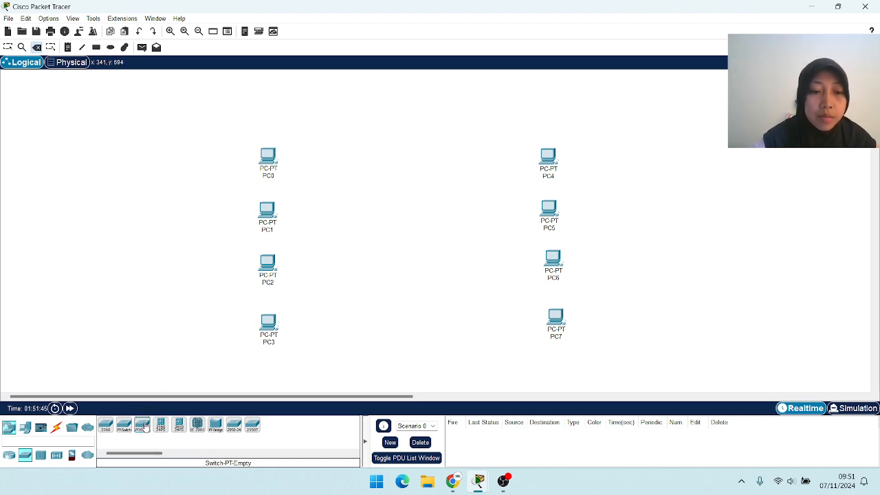
pyautogui.click(414, 230)
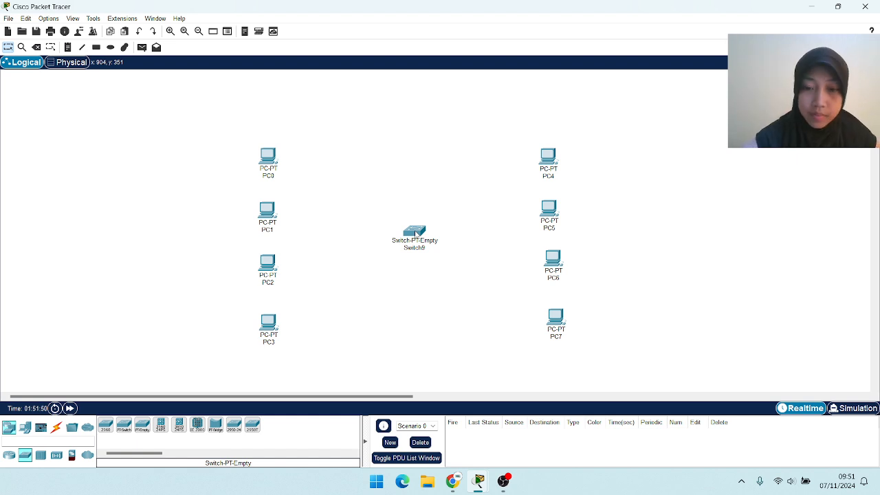
pyautogui.click(414, 234)
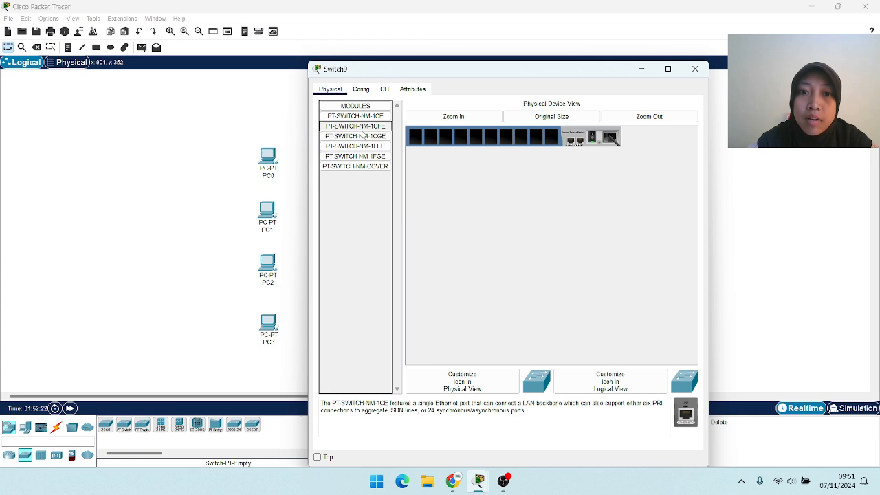
# - Try to fit a PT-SWITCH-NM-1CGE module in the empty switch, and power the switch off
pyautogui.moveTo(368, 140); pyautogui.dragTo(557, 141)
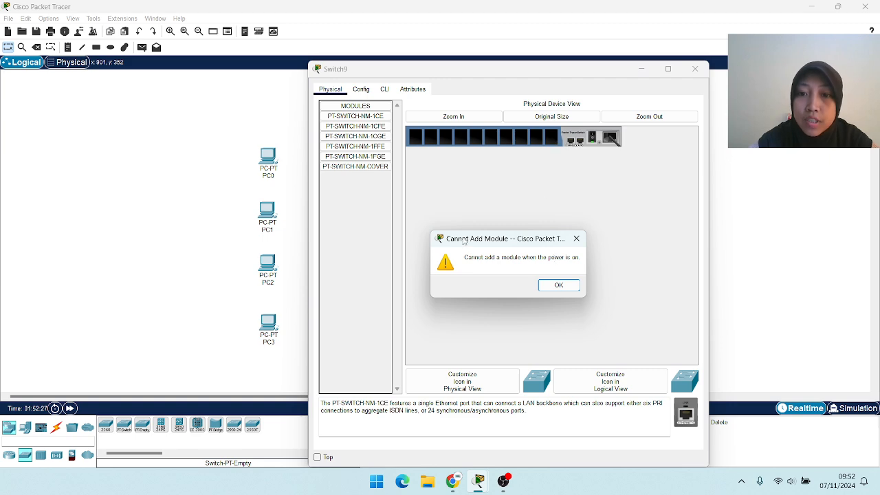
pyautogui.click(566, 286)
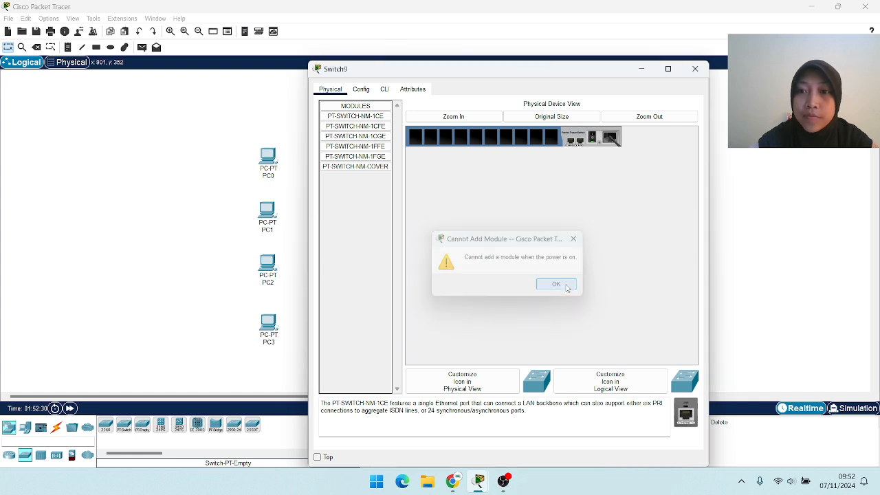
pyautogui.click(593, 139)
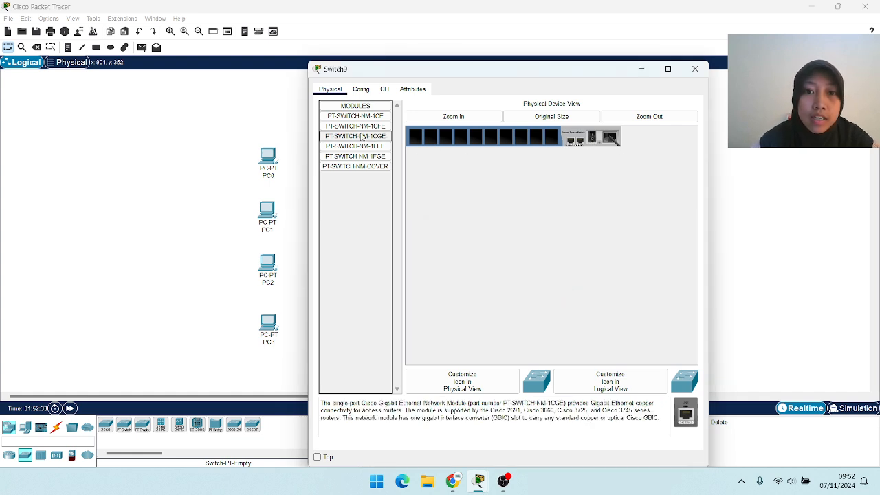
# - Install eight PT-SWITCH-NM-1CGE modules in the switch, filling its slots from the one nearest the power switch outward
pyautogui.moveTo(361, 137); pyautogui.dragTo(551, 140)
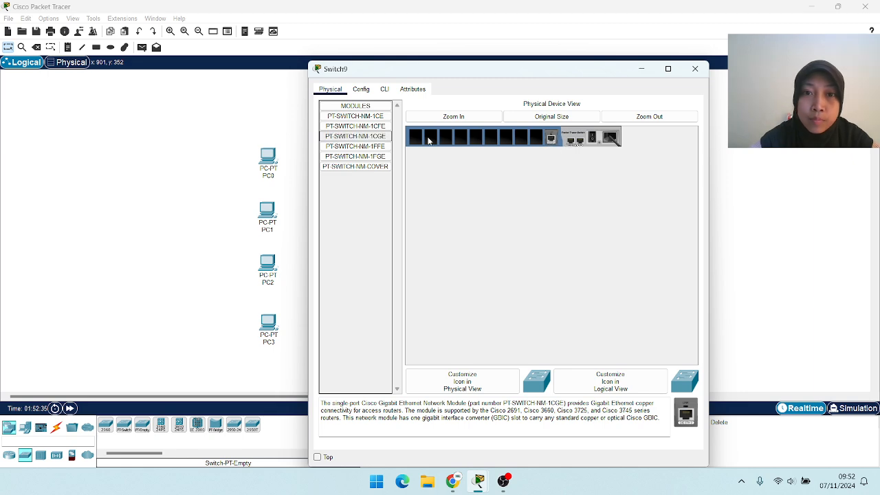
pyautogui.moveTo(361, 136); pyautogui.dragTo(536, 140)
pyautogui.moveTo(383, 136); pyautogui.dragTo(521, 141)
pyautogui.moveTo(372, 136); pyautogui.dragTo(506, 139)
pyautogui.moveTo(387, 139); pyautogui.dragTo(491, 140)
pyautogui.moveTo(379, 137); pyautogui.dragTo(472, 140)
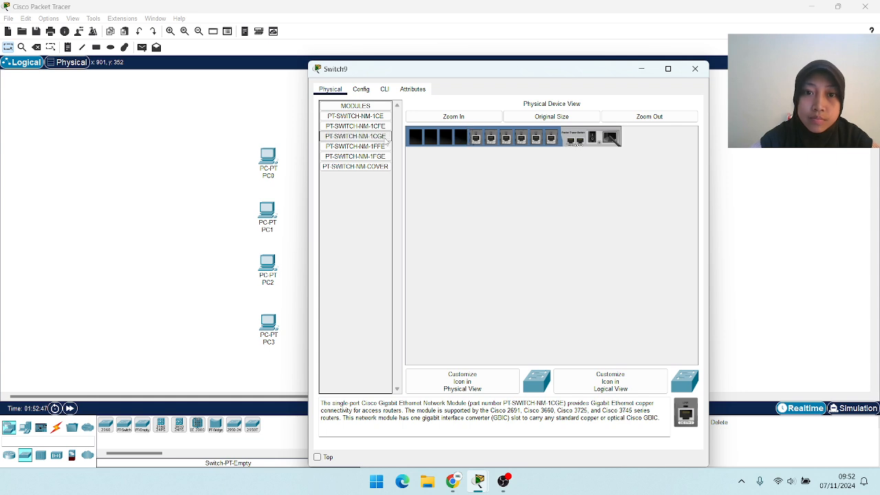
pyautogui.moveTo(387, 139); pyautogui.dragTo(459, 143)
pyautogui.moveTo(379, 139); pyautogui.dragTo(447, 140)
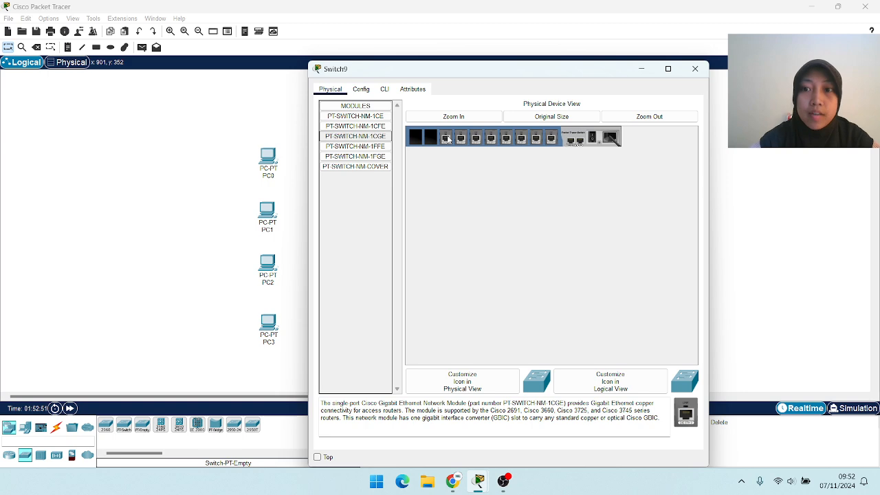
pyautogui.click(694, 70)
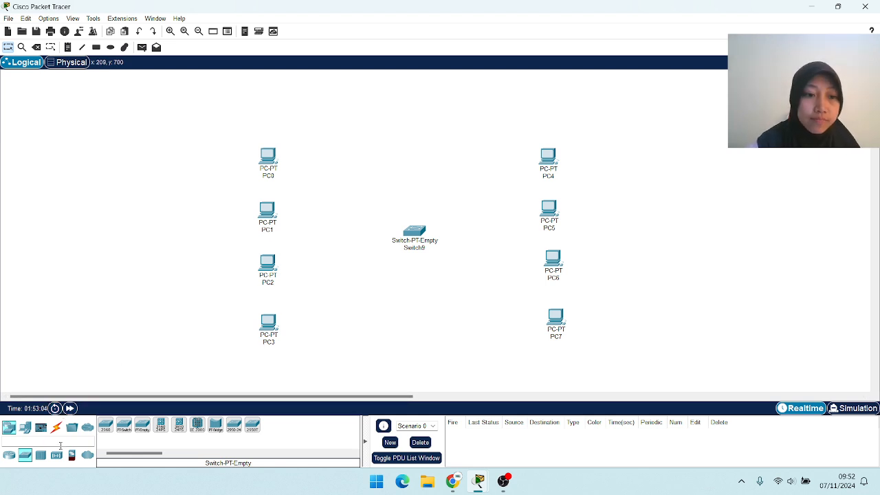
# - Connect PC0's FastEthernet0 to the switch's GigabitEthernet0/1 with a Copper Straight-Through cable
pyautogui.click(57, 432)
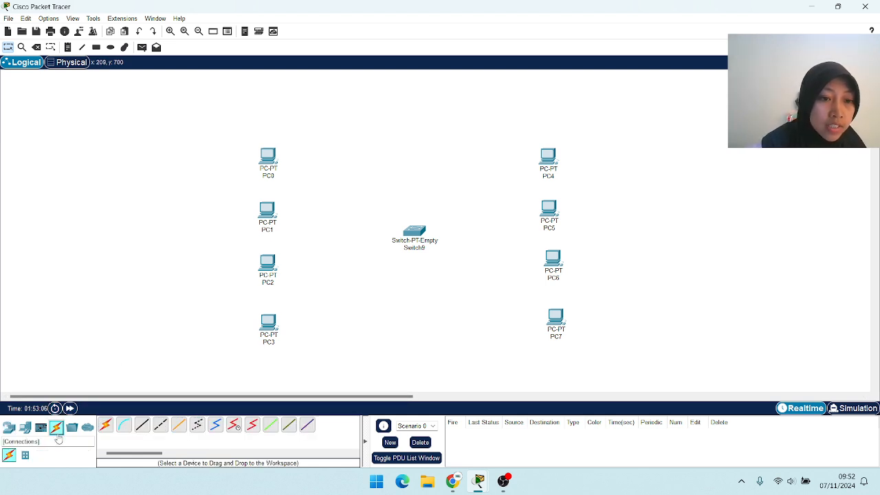
pyautogui.click(143, 427)
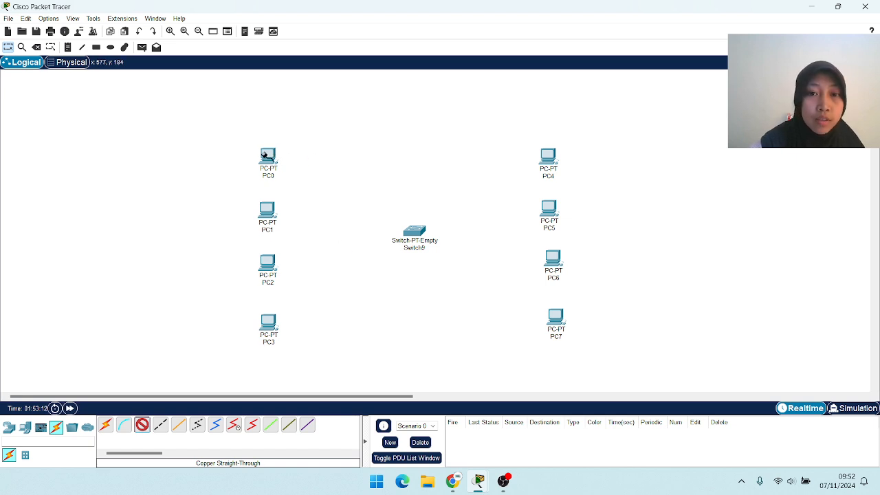
pyautogui.click(265, 156)
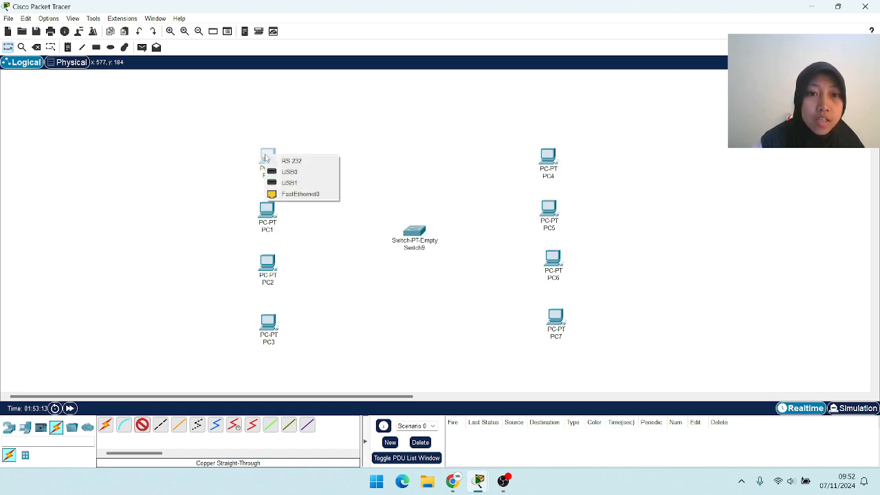
pyautogui.click(289, 195)
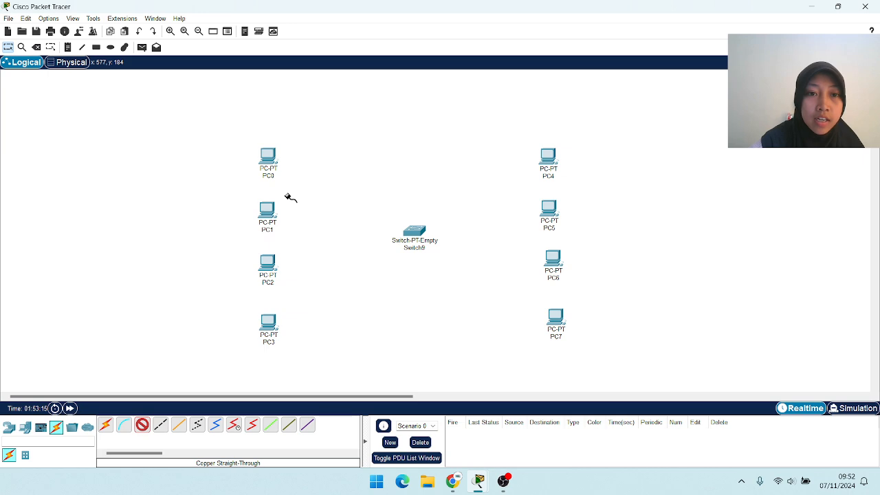
pyautogui.click(415, 234)
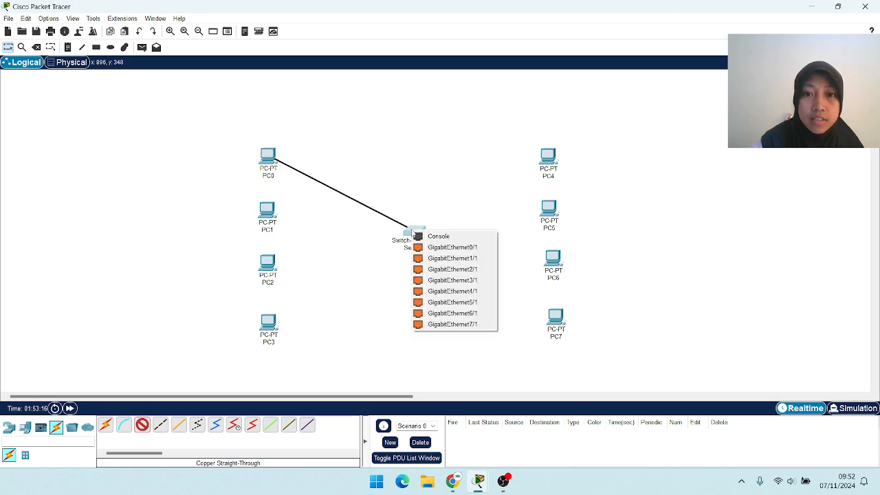
pyautogui.click(478, 247)
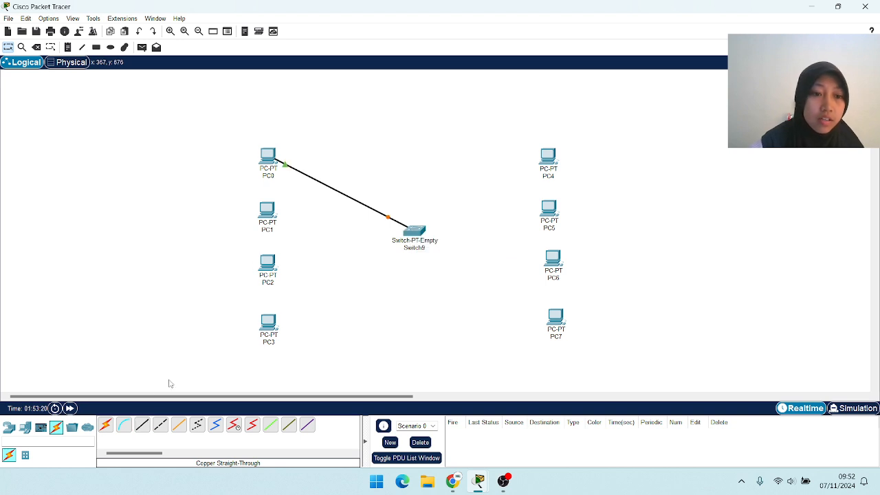
# - Connect PC1's FastEthernet0 to the switch's GigabitEthernet1/1 with a Copper Straight-Through cable
pyautogui.click(143, 430)
pyautogui.click(269, 210)
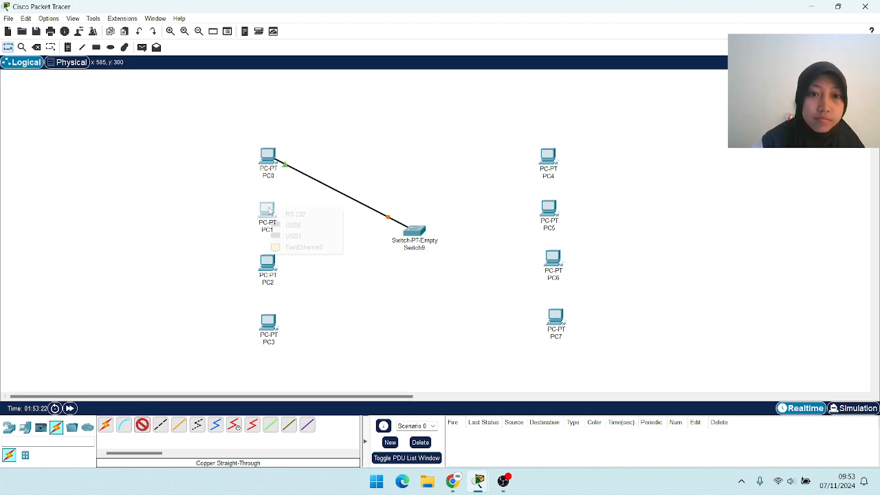
pyautogui.click(308, 247)
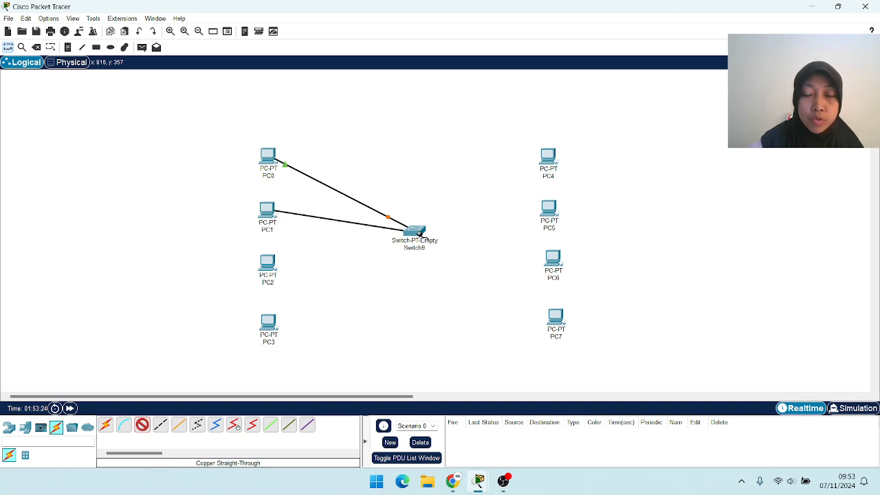
pyautogui.click(420, 234)
pyautogui.click(449, 252)
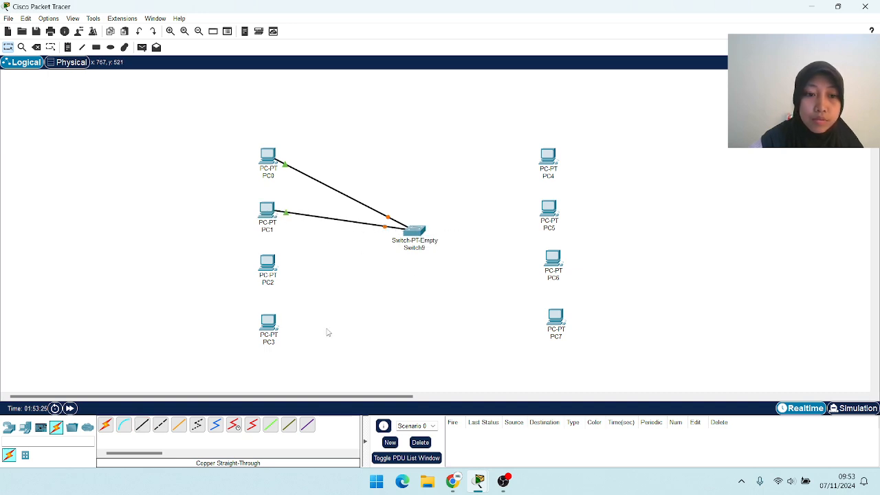
# - Connect PC2's FastEthernet0 to the switch's GigabitEthernet2/1 with a Copper Straight-Through cable
pyautogui.click(276, 262)
pyautogui.click(313, 301)
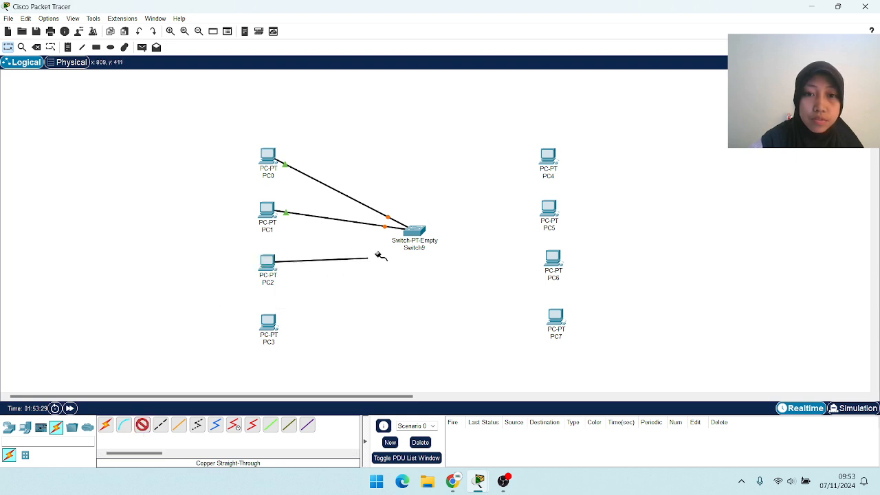
pyautogui.click(416, 231)
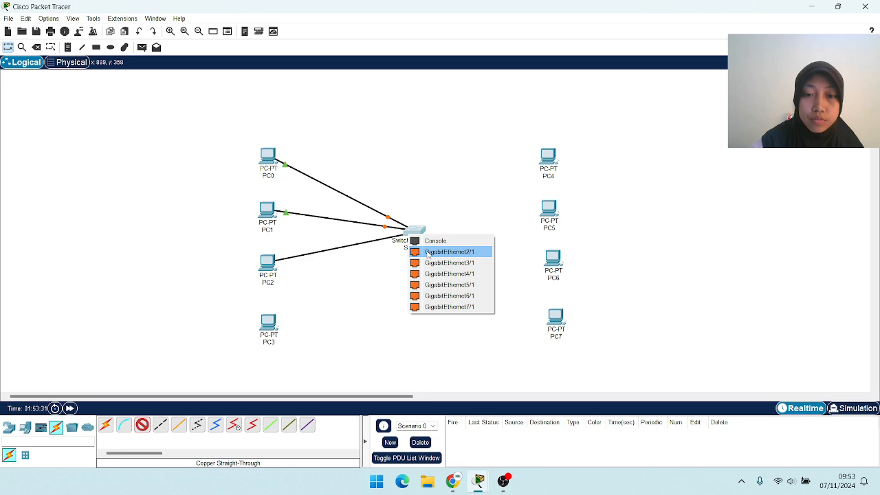
pyautogui.click(448, 252)
# - Connect PC3's FastEthernet0 to the switch's GigabitEthernet3/1 with a Copper Straight-Through cable
pyautogui.click(143, 426)
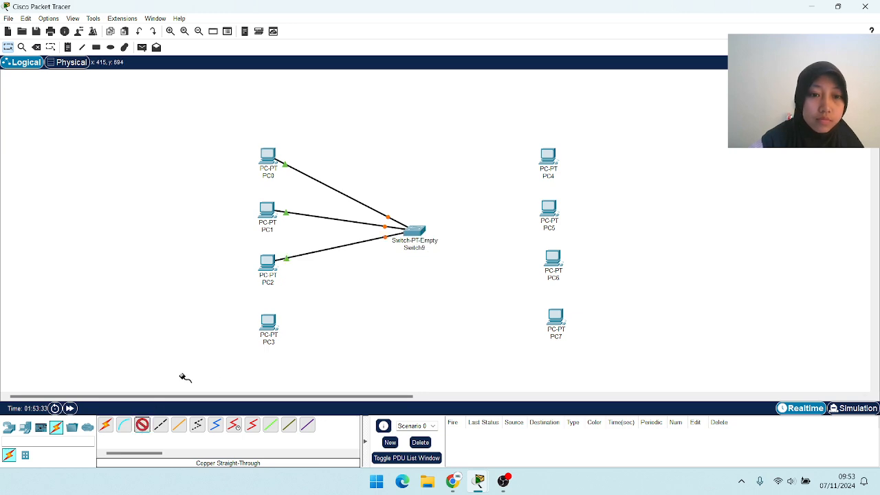
pyautogui.click(269, 324)
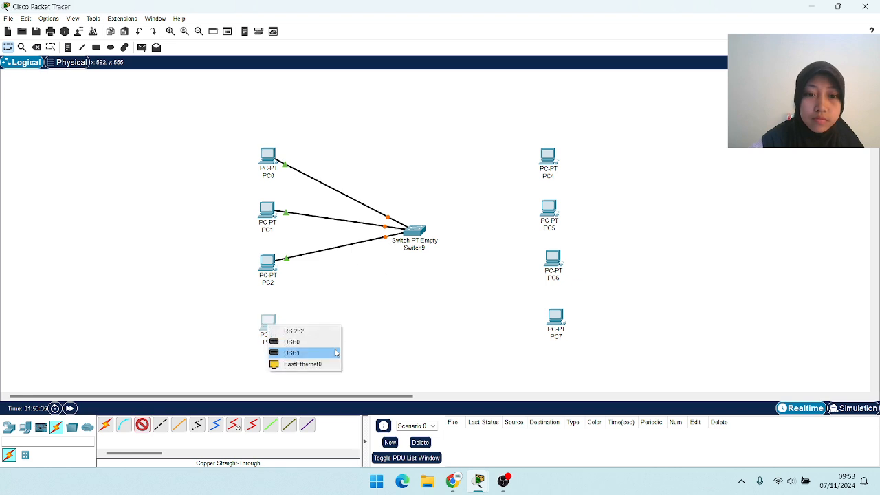
pyautogui.click(318, 364)
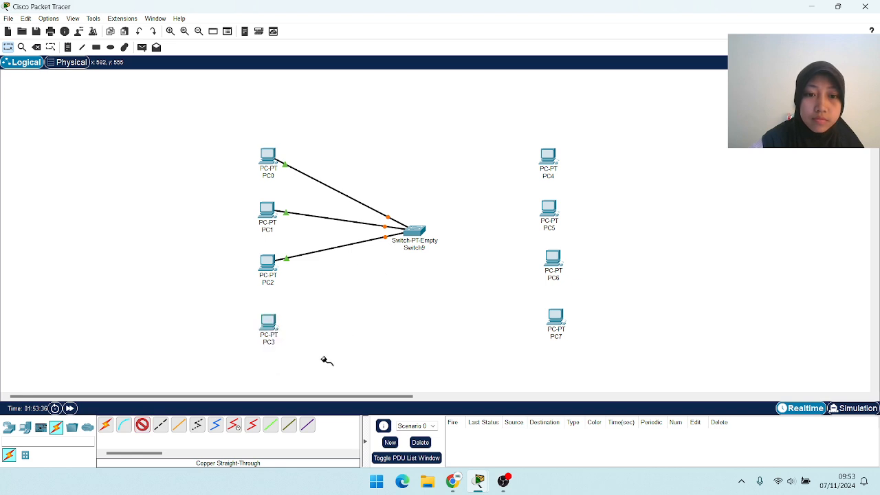
pyautogui.click(415, 231)
pyautogui.click(432, 251)
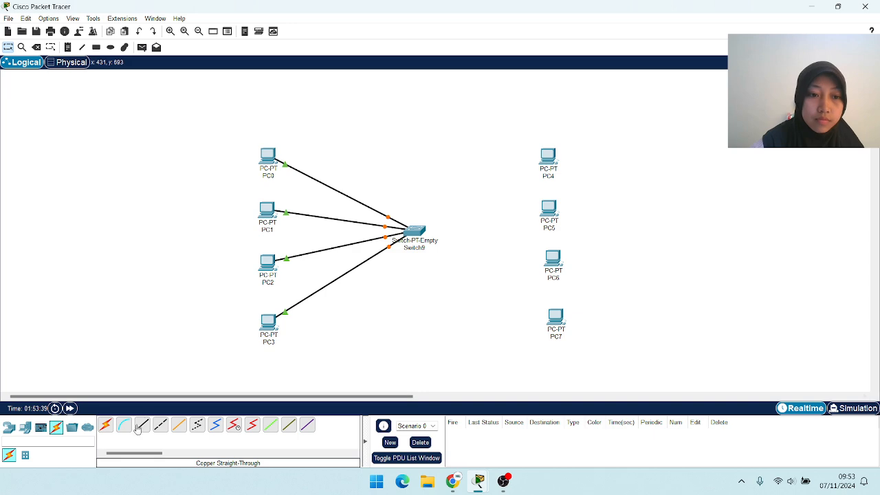
# - Connect PC4's FastEthernet0 to the switch's GigabitEthernet4/1 with a Copper Straight-Through cable
pyautogui.click(142, 425)
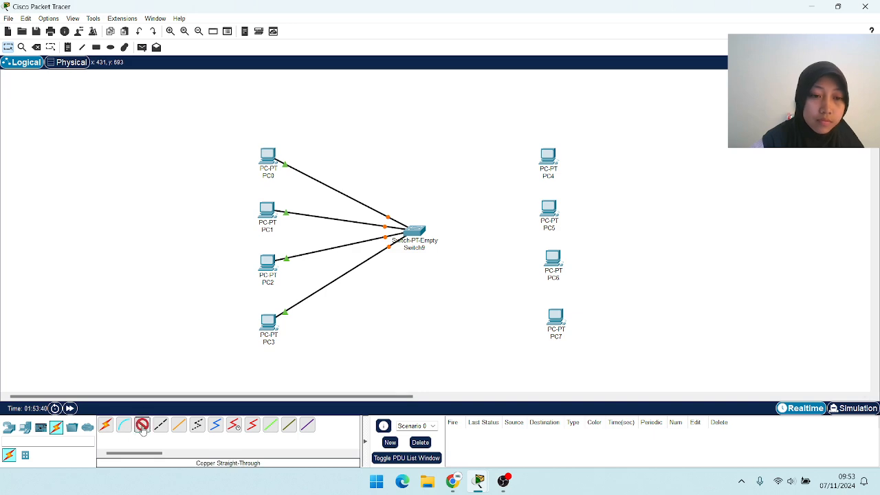
pyautogui.click(549, 159)
pyautogui.click(571, 199)
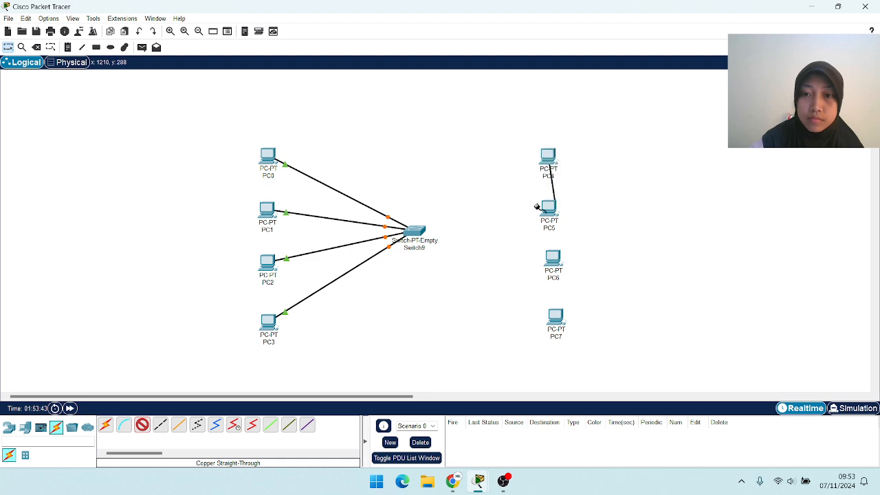
pyautogui.click(415, 232)
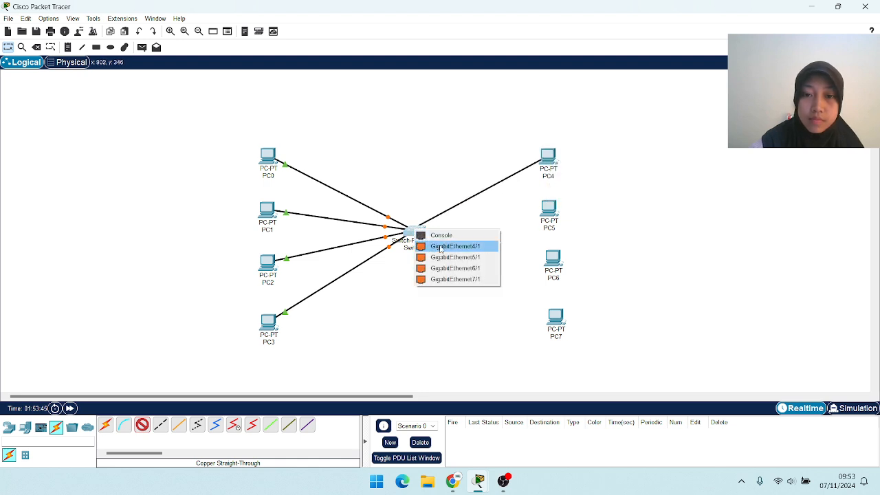
pyautogui.click(444, 246)
# - Connect PC5's FastEthernet0 to the switch's GigabitEthernet5/1 with a Copper Straight-Through cable
pyautogui.click(140, 428)
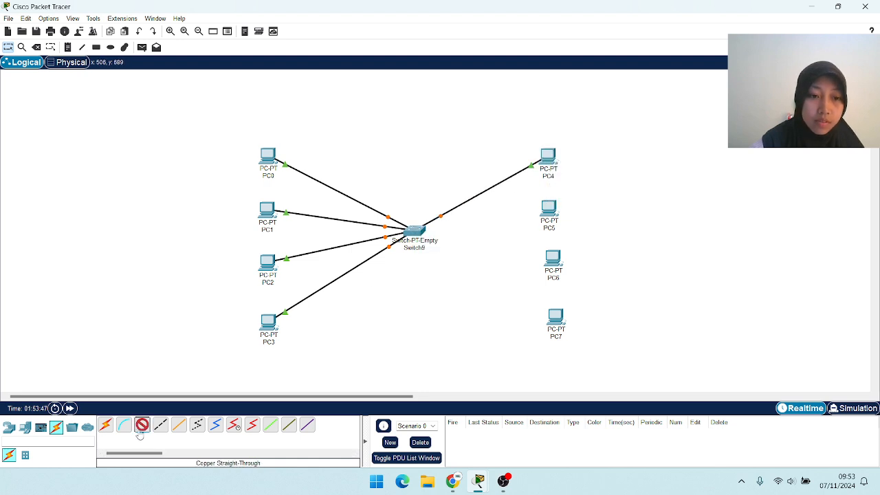
pyautogui.click(550, 213)
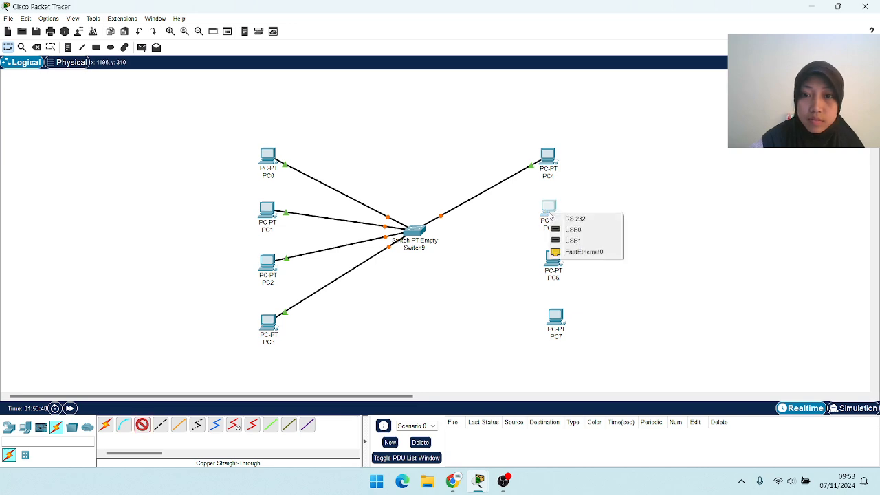
pyautogui.click(568, 254)
pyautogui.click(413, 231)
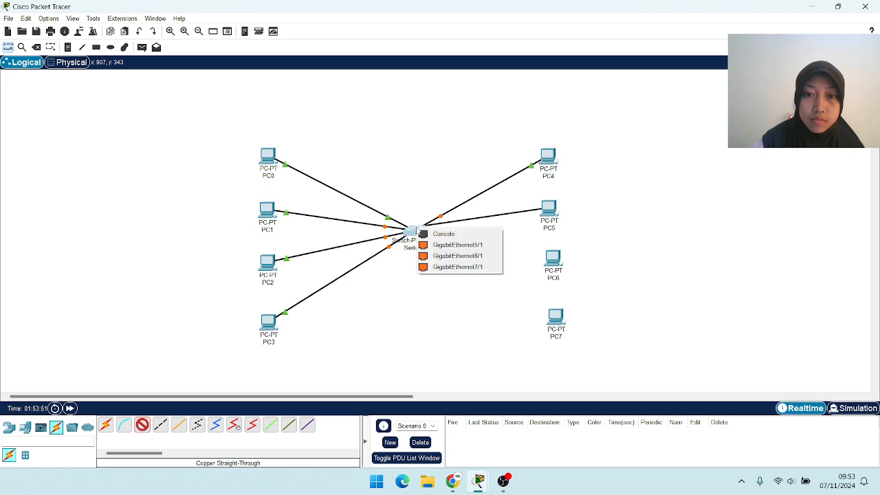
pyautogui.click(438, 245)
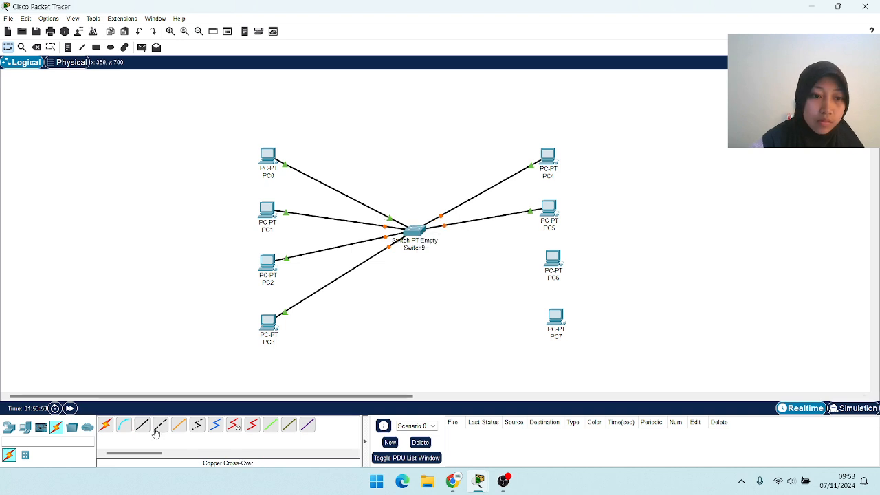
# - Connect PC6's FastEthernet0 to the switch's GigabitEthernet6/1 with a Copper Straight-Through cable
pyautogui.click(552, 260)
pyautogui.click(576, 302)
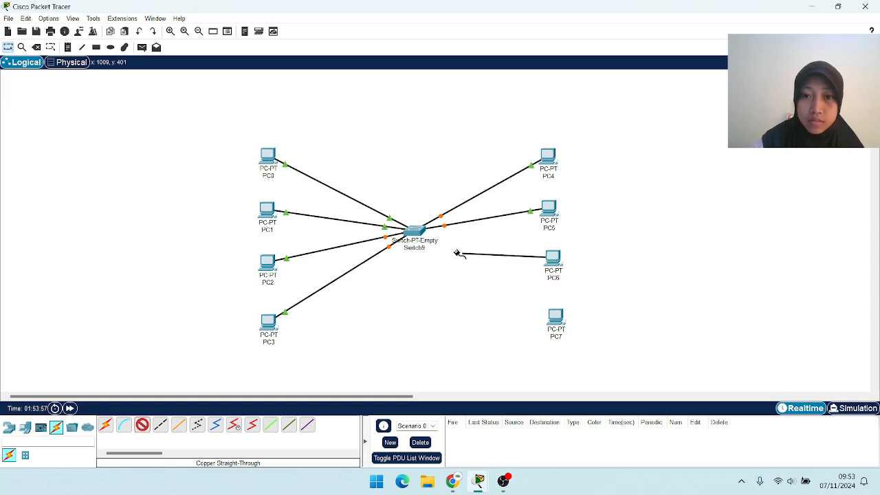
pyautogui.click(414, 231)
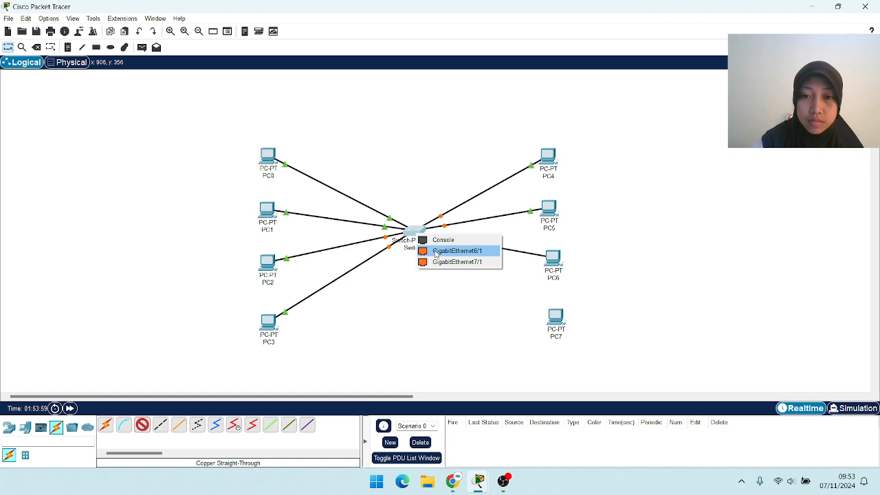
pyautogui.click(456, 251)
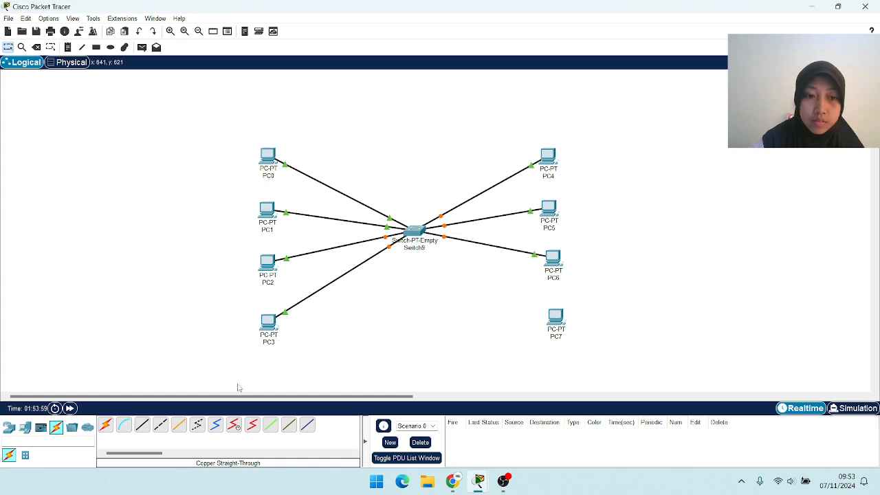
# - Connect PC7's FastEthernet0 to the switch's GigabitEthernet7/1 with a Copper Straight-Through cable
pyautogui.click(559, 317)
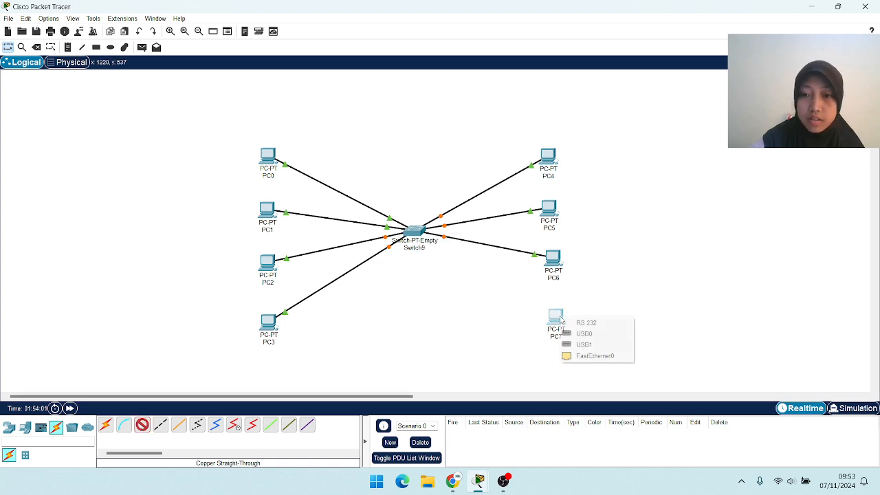
pyautogui.click(589, 356)
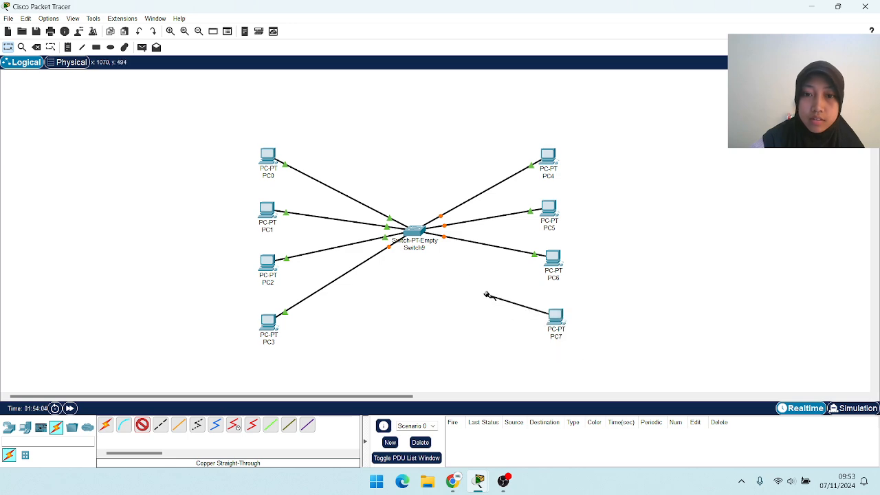
pyautogui.click(421, 238)
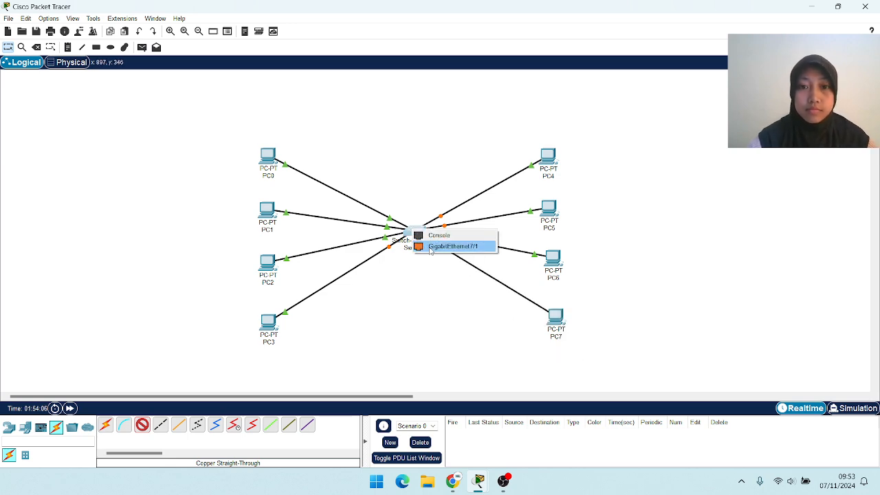
pyautogui.click(450, 246)
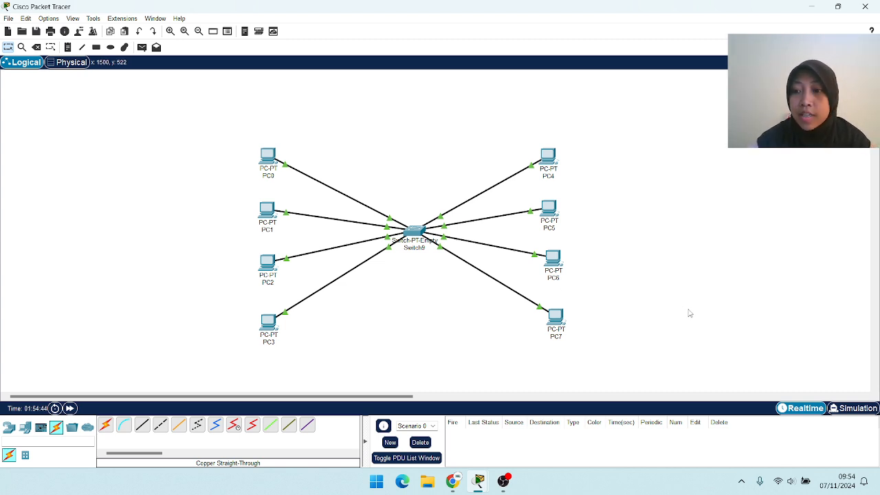
# - Play the network traffic in Simulation mode and pause it once the switch's packets are at all eight PCs
pyautogui.click(856, 409)
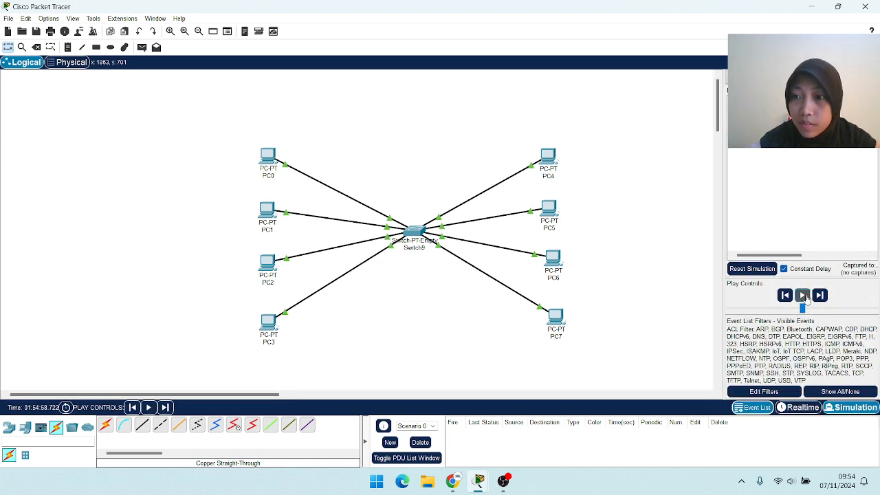
pyautogui.click(803, 296)
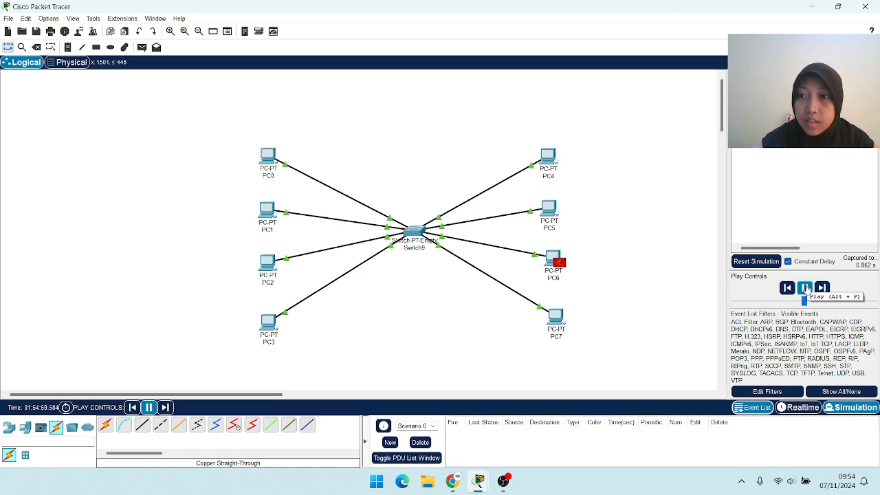
pyautogui.click(806, 289)
pyautogui.click(806, 289)
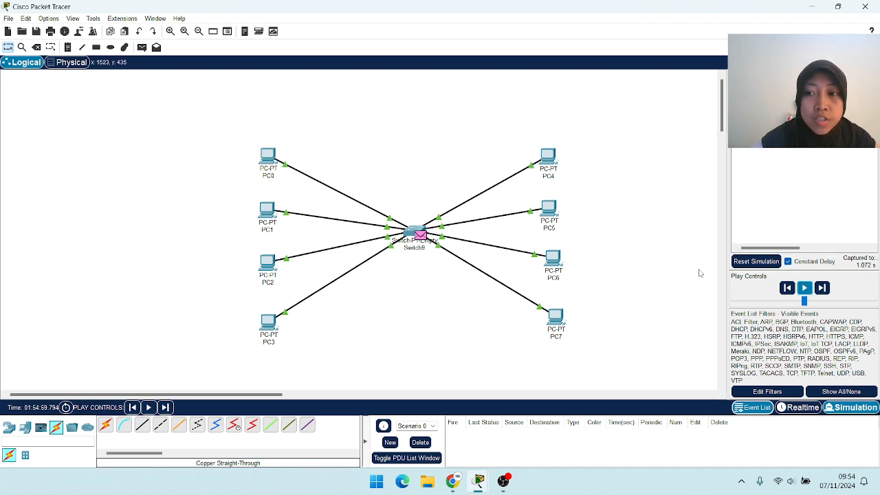
pyautogui.click(805, 288)
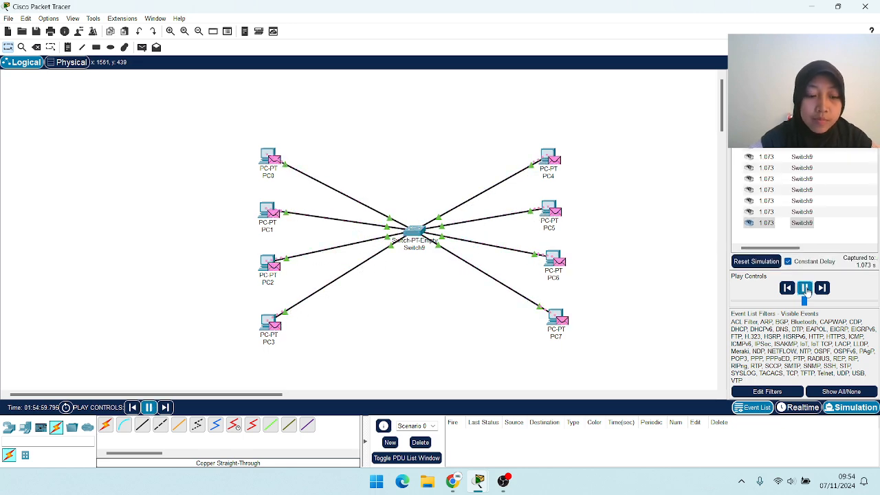
pyautogui.click(804, 288)
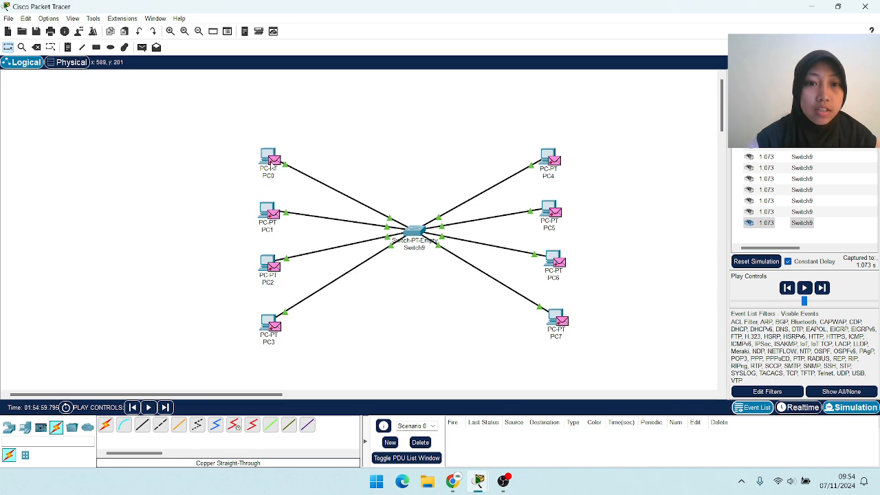
# - Examine the PDU information of the packet at PC0, highlighting the second line of the Layer 2 explanation, and close it
pyautogui.click(272, 166)
pyautogui.click(344, 211)
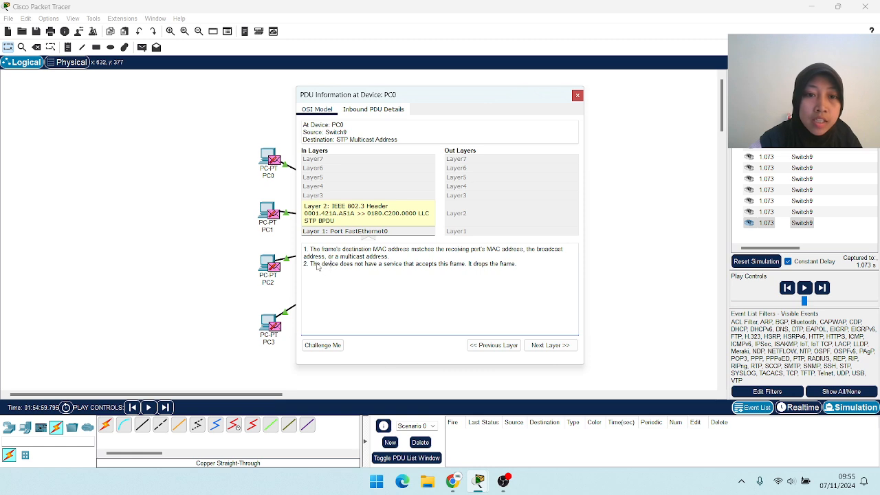
pyautogui.moveTo(312, 266); pyautogui.dragTo(543, 267)
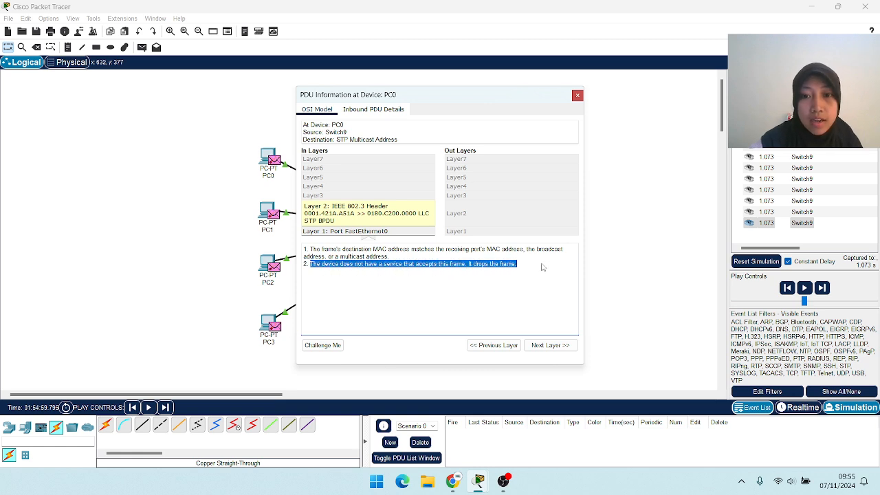
pyautogui.click(578, 95)
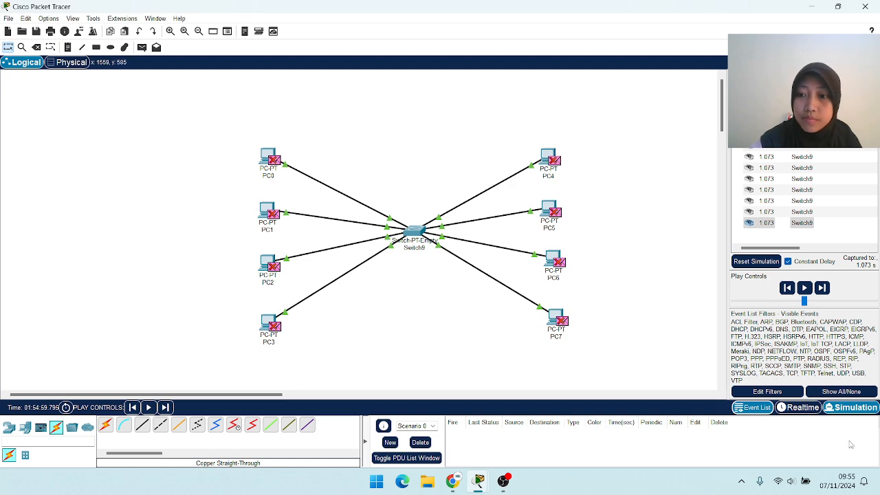
# - Return to Realtime mode and send a simple PDU from PC0 to PC5
pyautogui.click(802, 408)
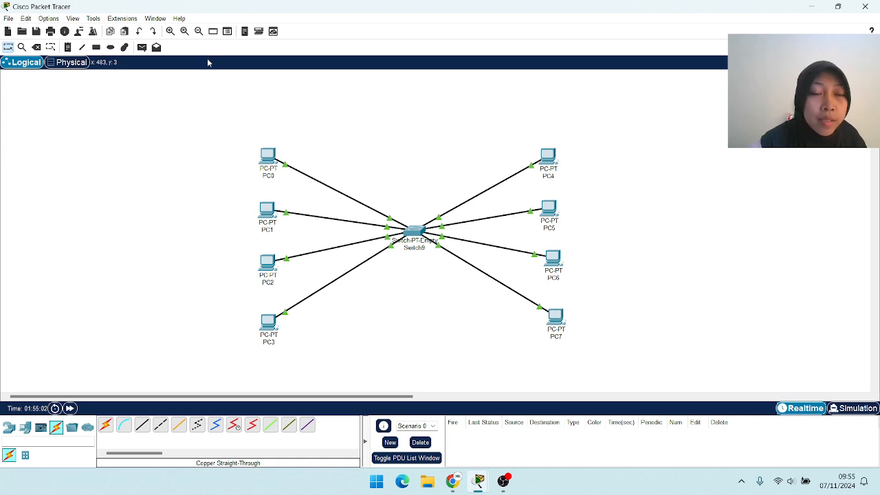
pyautogui.click(141, 48)
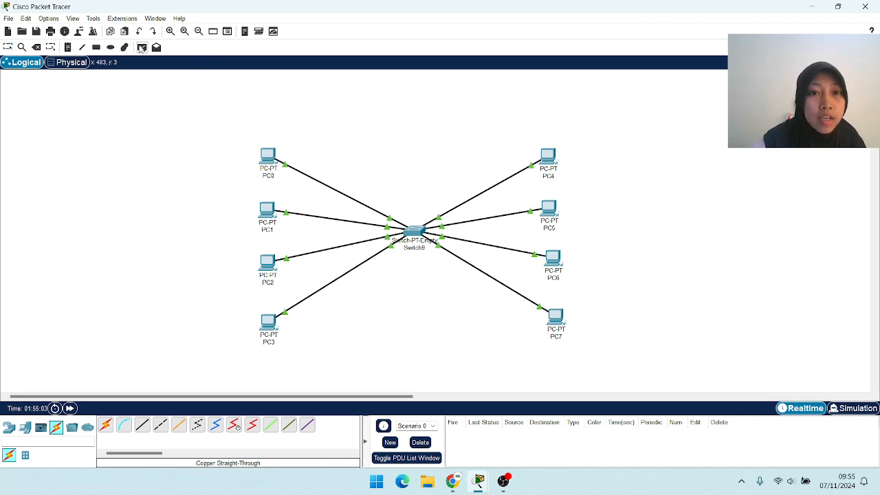
pyautogui.click(272, 158)
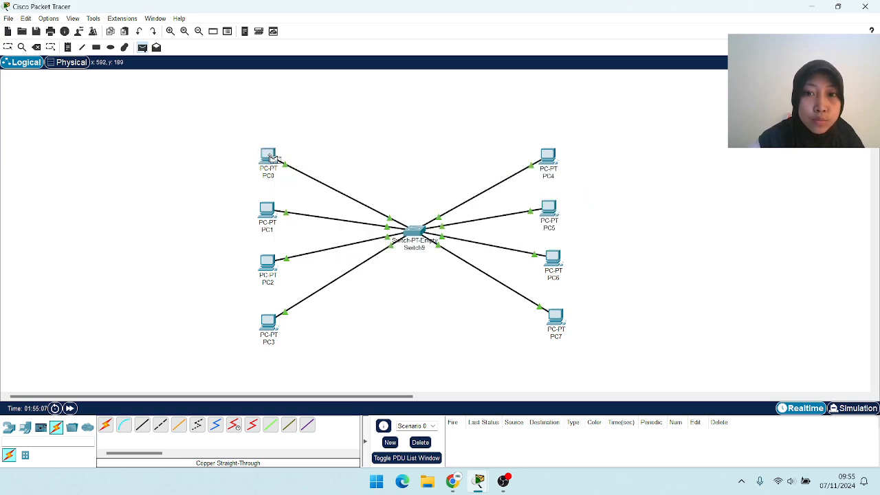
pyautogui.click(552, 206)
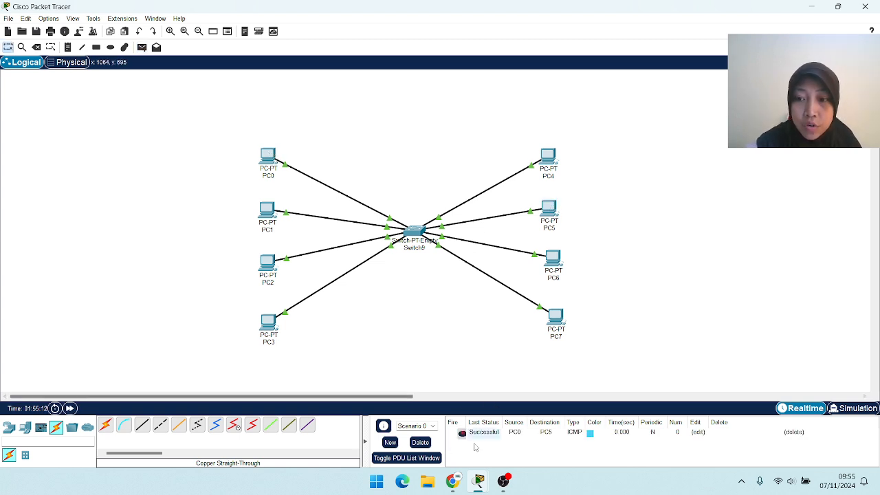
# - Send a simple PDU from PC1 to PC6 in Realtime mode
pyautogui.click(142, 47)
pyautogui.click(267, 210)
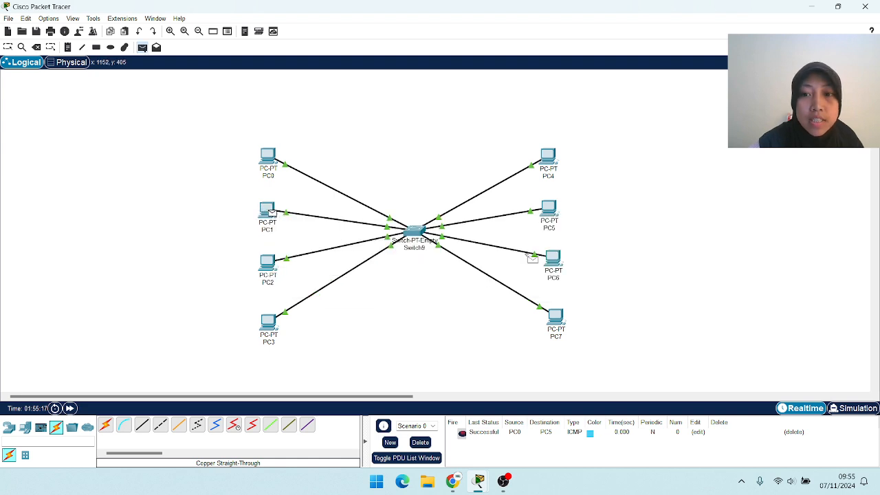
pyautogui.moveTo(552, 259)
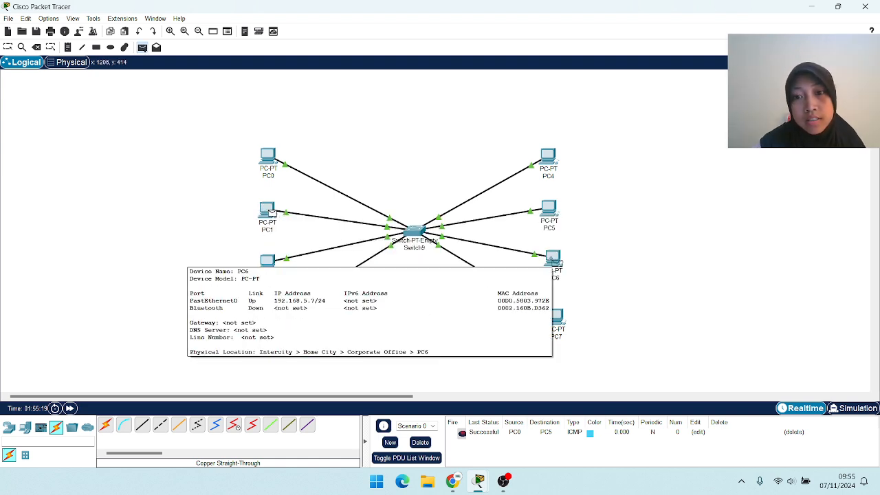
pyautogui.click(551, 259)
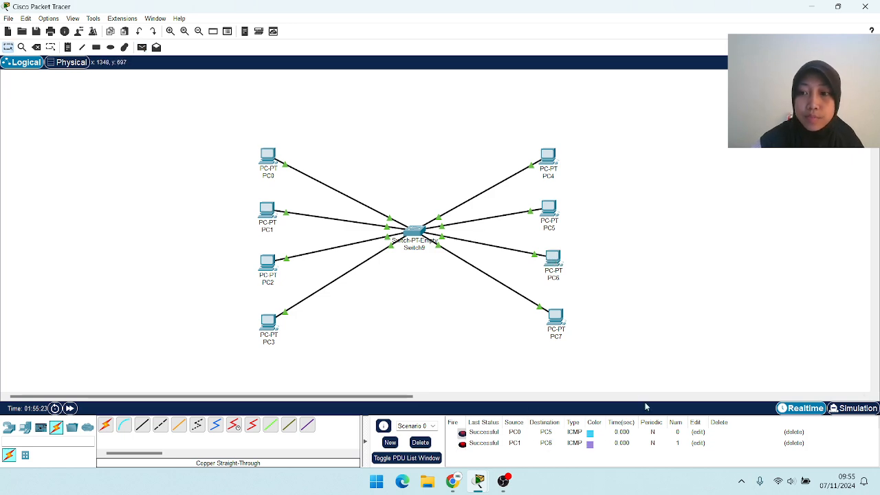
# - Switch to Simulation mode and add a simple PDU from PC3 to PC7
pyautogui.click(854, 408)
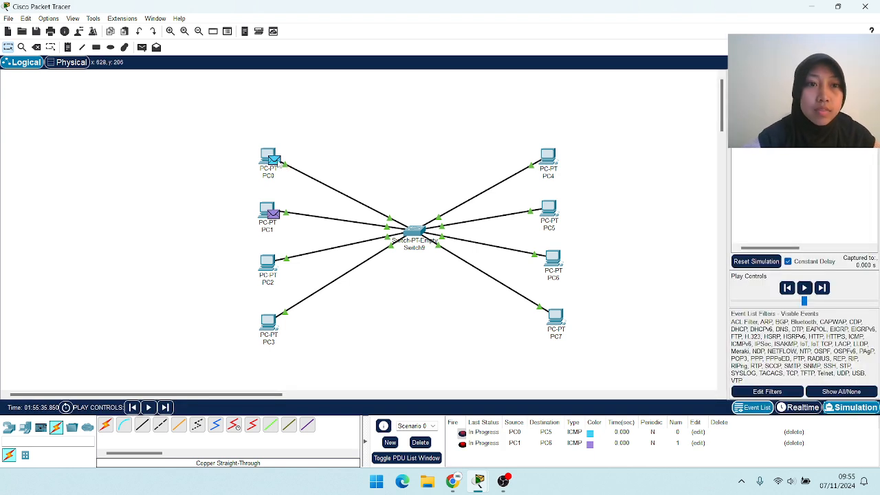
pyautogui.click(141, 47)
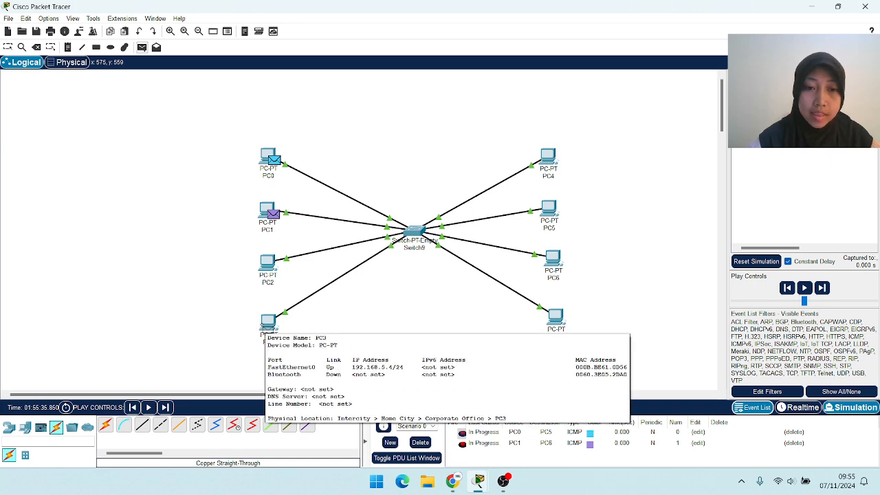
pyautogui.click(267, 325)
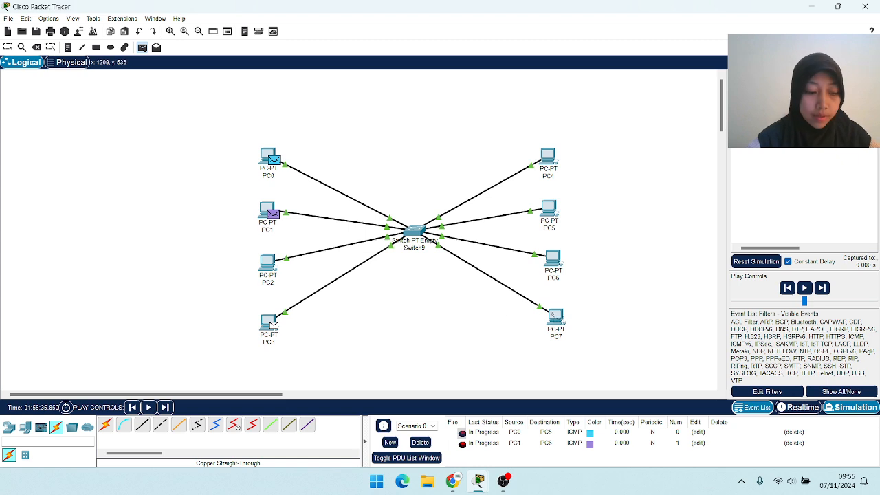
pyautogui.click(554, 315)
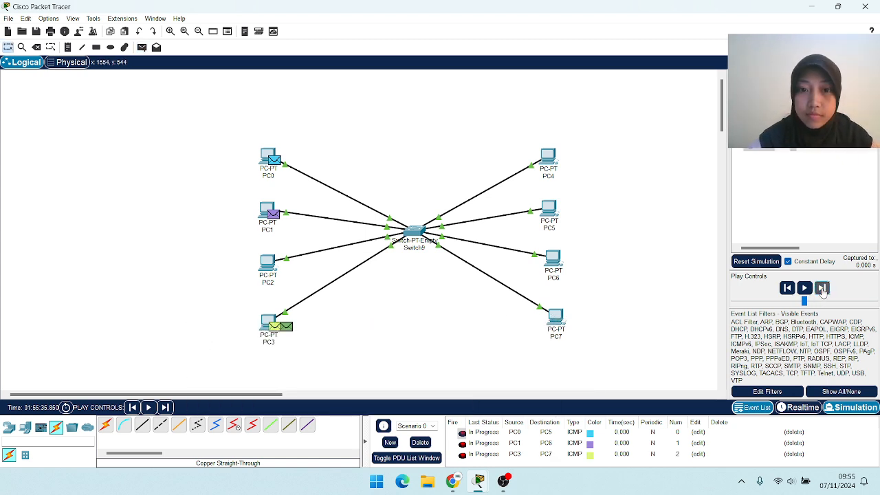
# - Advance the simulation one event at a time until PC7's reply is back at PC3, and return to Realtime mode
pyautogui.click(824, 288)
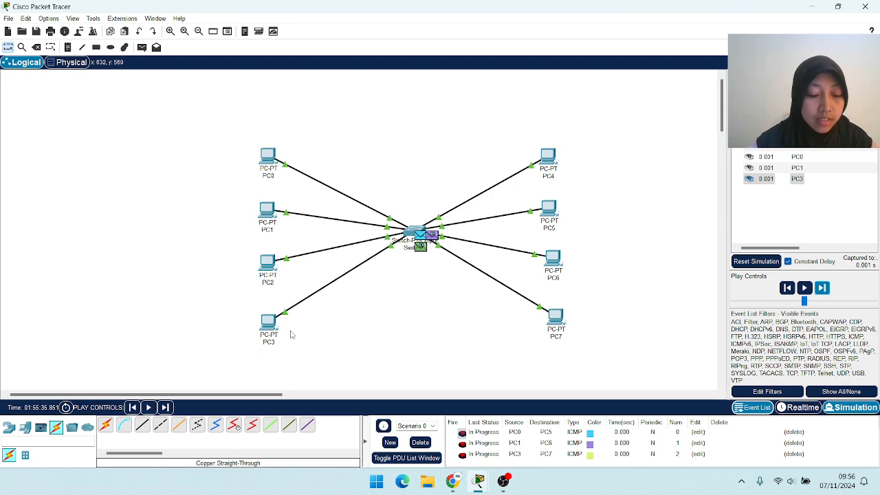
pyautogui.click(823, 289)
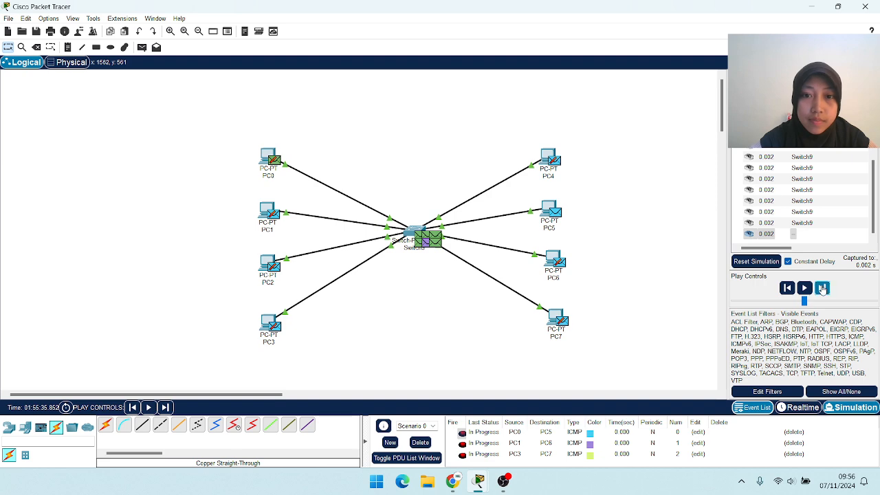
pyautogui.click(824, 290)
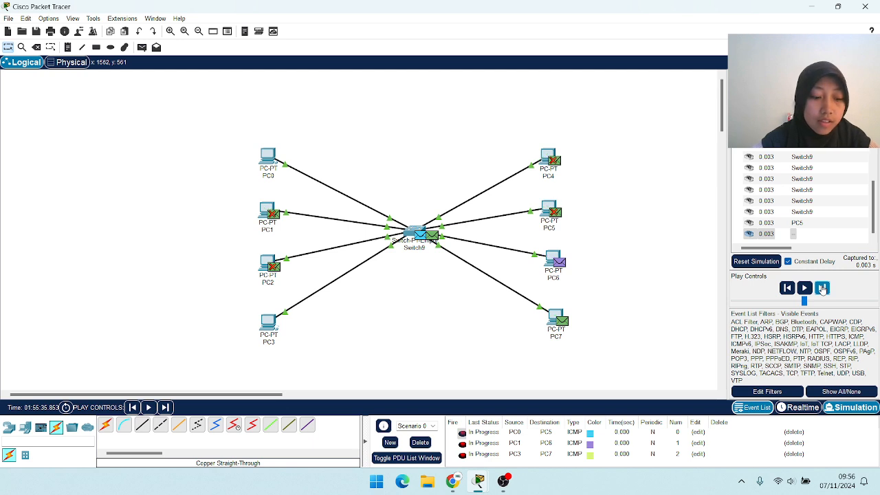
pyautogui.click(823, 289)
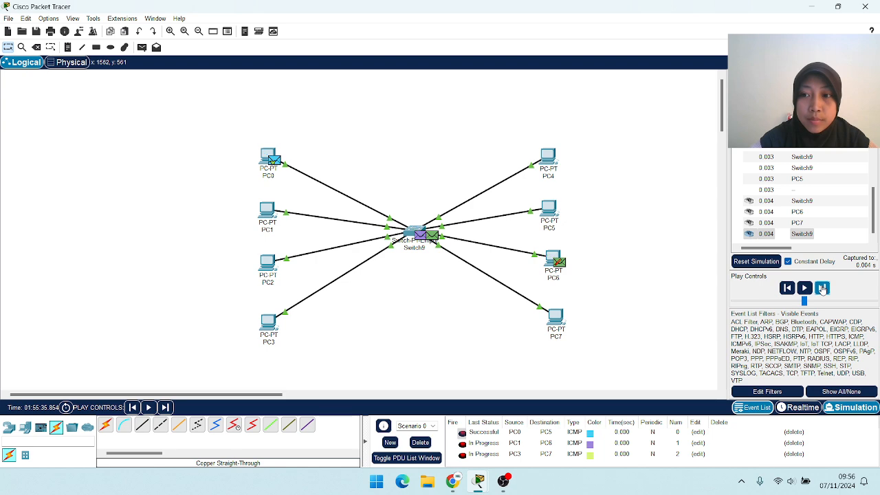
pyautogui.click(823, 290)
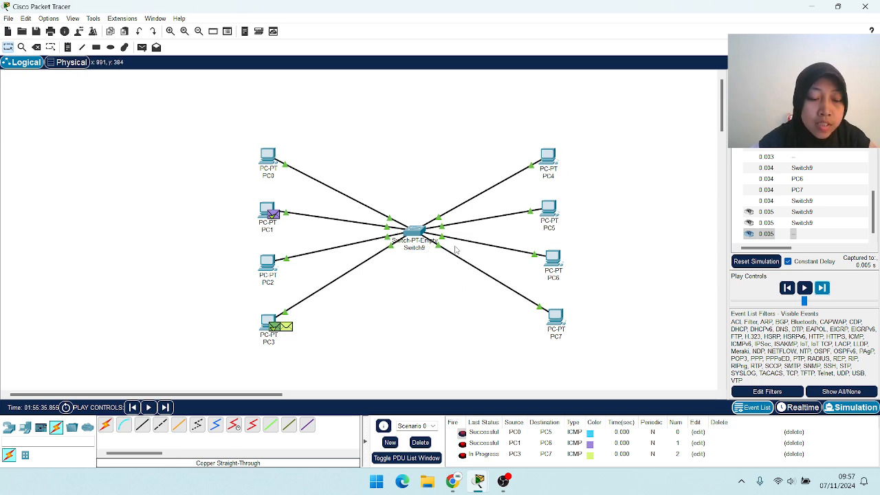
pyautogui.click(822, 289)
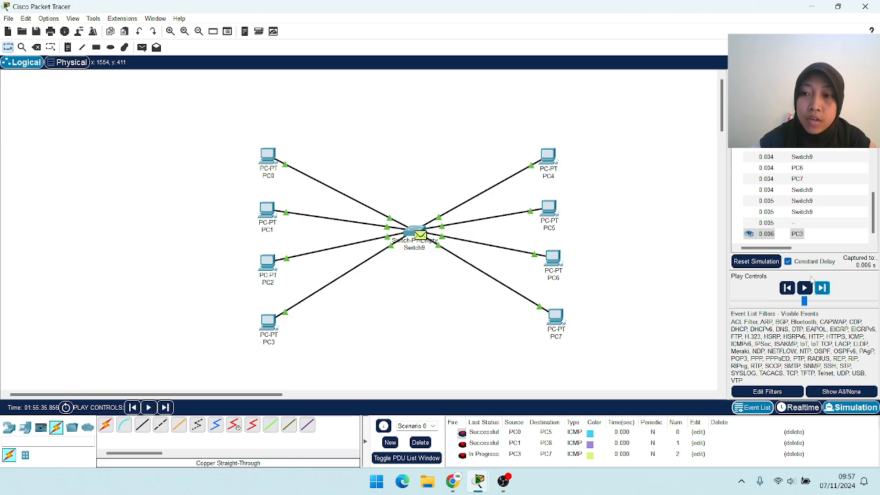
pyautogui.click(823, 288)
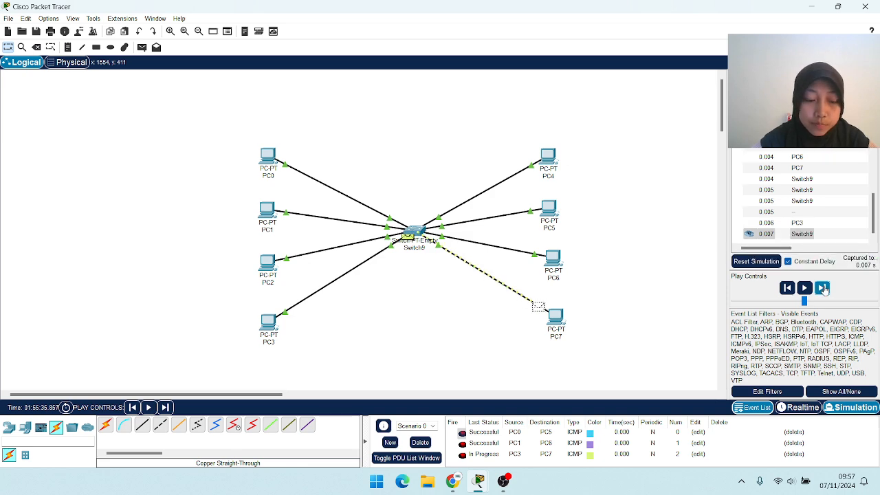
pyautogui.click(824, 289)
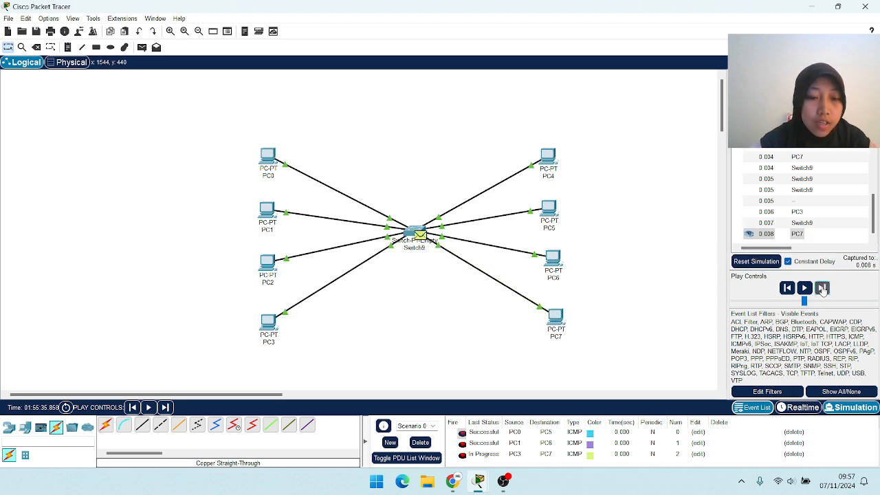
pyautogui.click(824, 289)
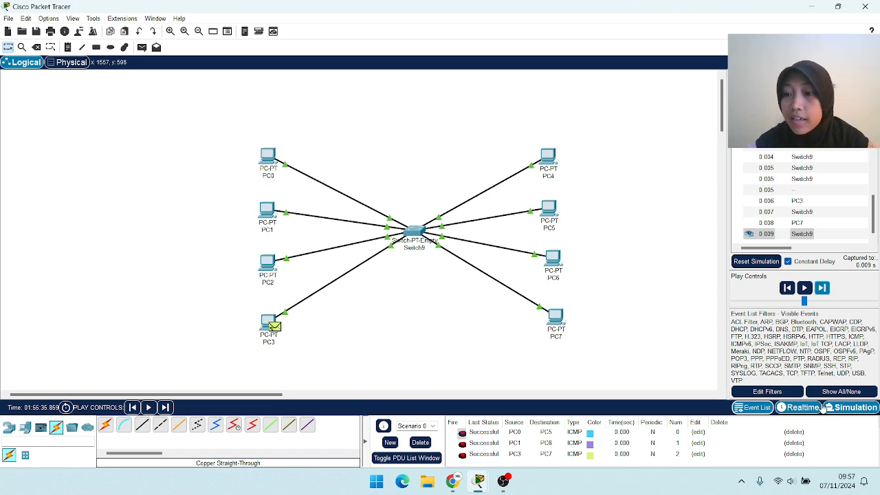
pyautogui.click(802, 408)
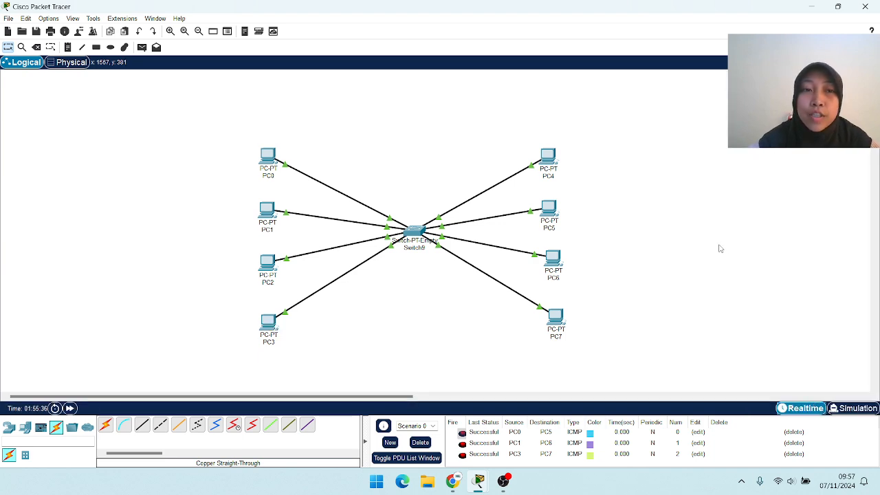